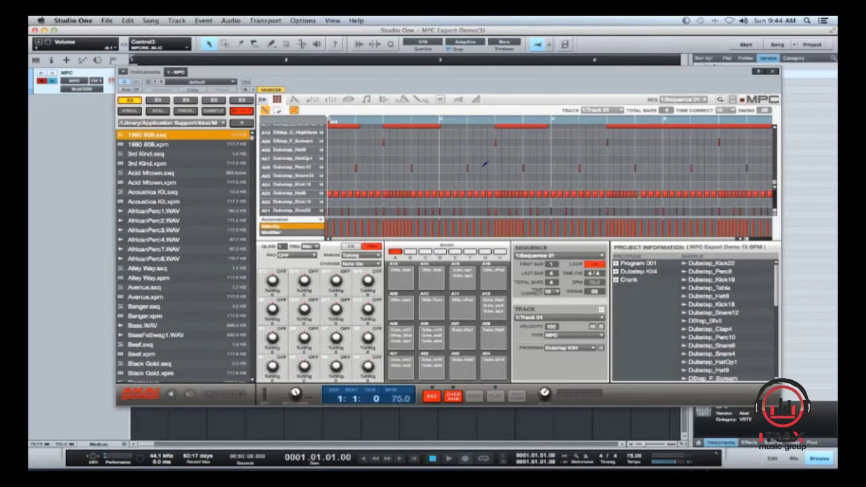
Browse the MPC's file and export menu, then close it without choosing anything
{"action": "scroll", "coordinate": [482, 164], "scroll_direction": "up", "scroll_amount": 4}
{"action": "left_click", "coordinate": [264, 99]}
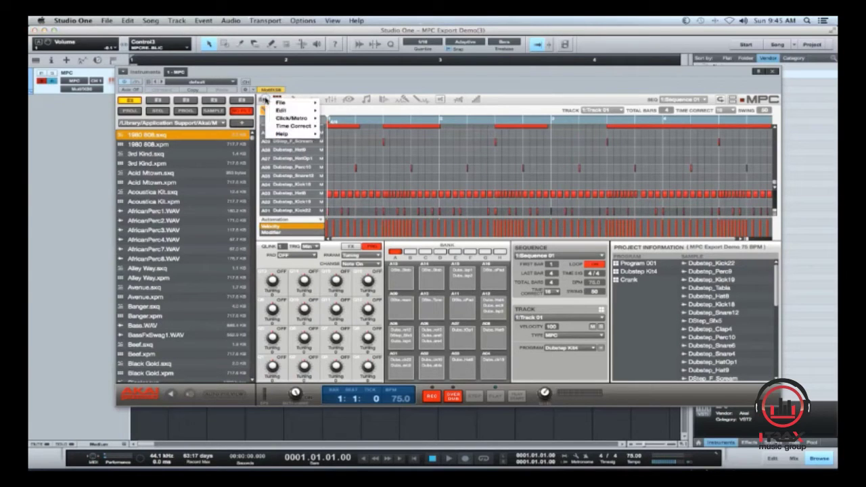
{"action": "mouse_move", "coordinate": [283, 105]}
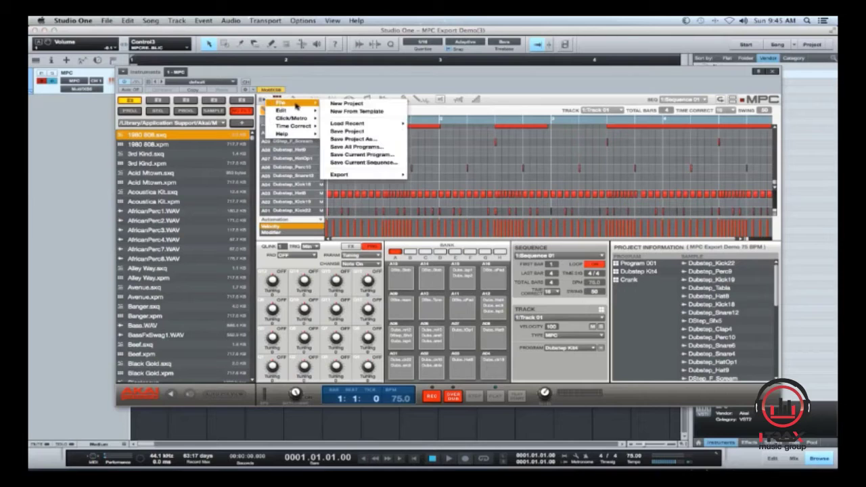
{"action": "mouse_move", "coordinate": [389, 175]}
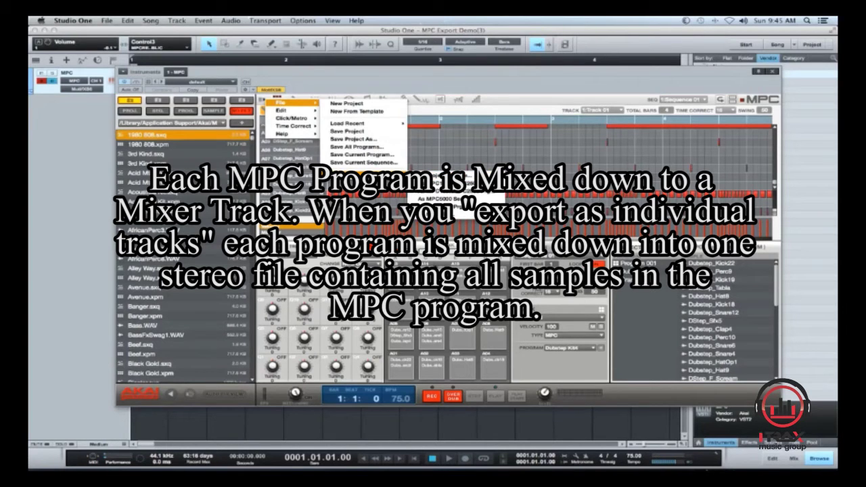
{"action": "left_click", "coordinate": [536, 372]}
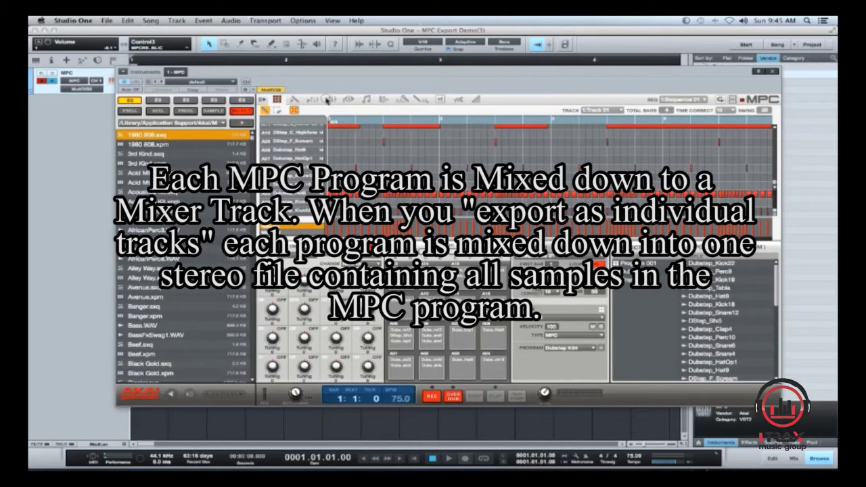
Switch the MPC to its track mixer and check Track 01's volume level
{"action": "left_click", "coordinate": [328, 100]}
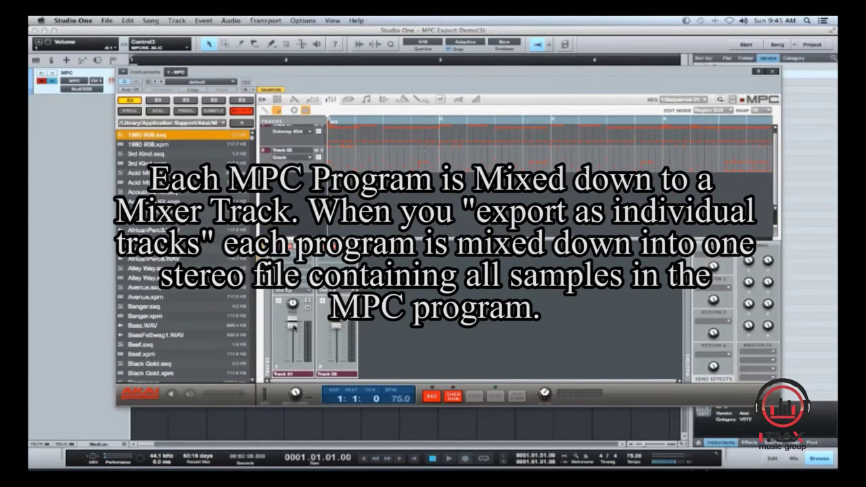
{"action": "left_click", "coordinate": [294, 322]}
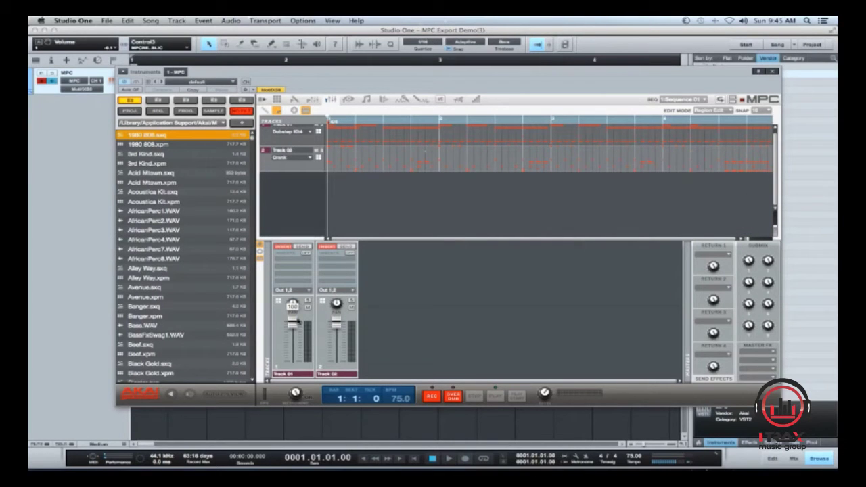
{"action": "mouse_move", "coordinate": [343, 325]}
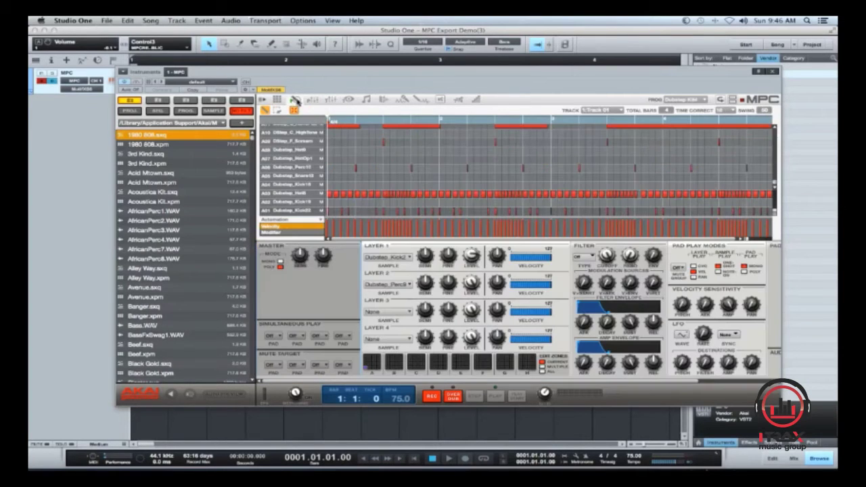
View the drum program's edit page, then scroll through the per-pad Program Mixer strips
{"action": "left_click", "coordinate": [295, 100]}
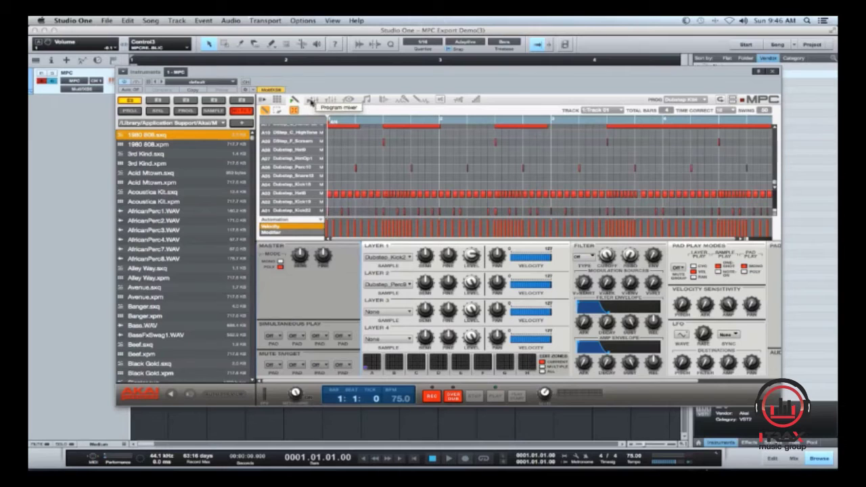
{"action": "left_click", "coordinate": [311, 101]}
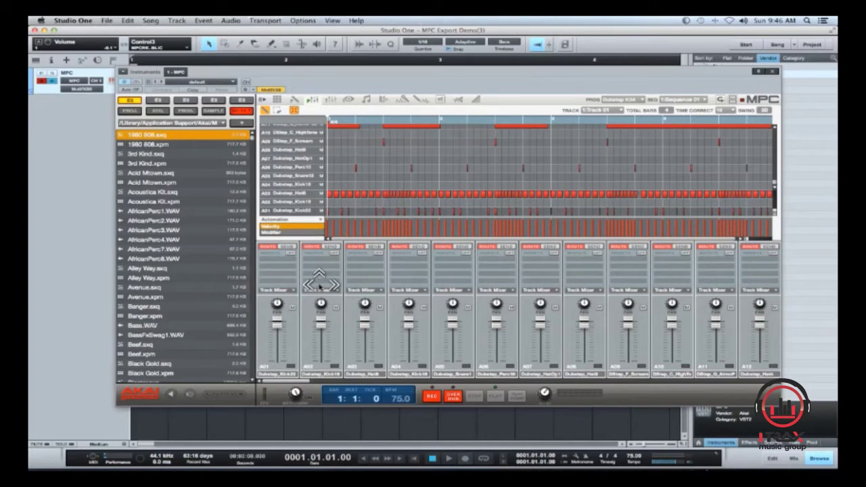
{"action": "left_click_drag", "start_coordinate": [301, 381], "coordinate": [283, 392]}
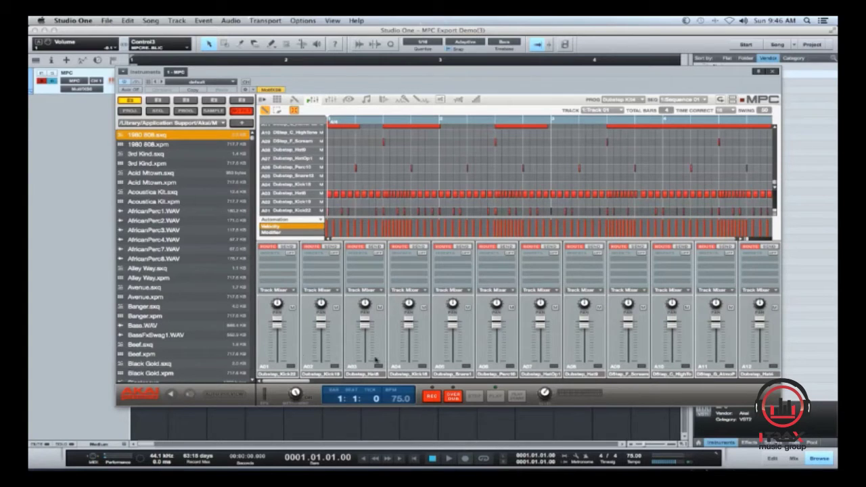
Return to the sequence's track mixer and briefly check the MPC's file menu
{"action": "left_click", "coordinate": [329, 101]}
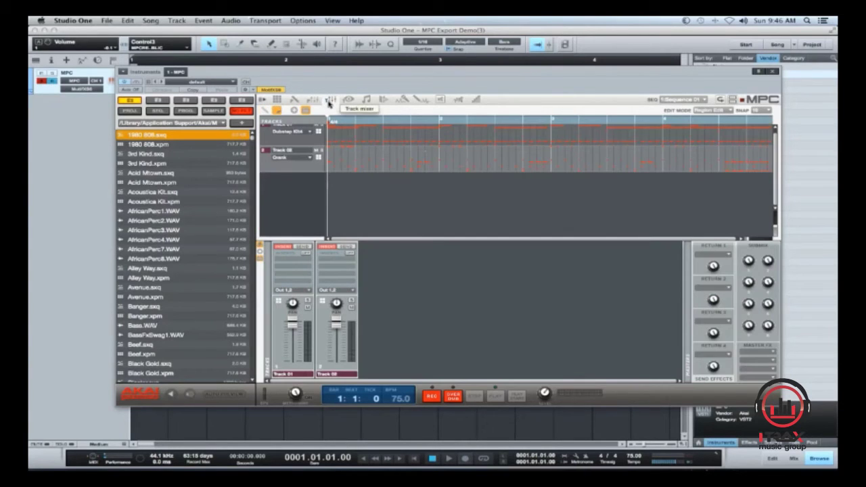
{"action": "left_click", "coordinate": [262, 100]}
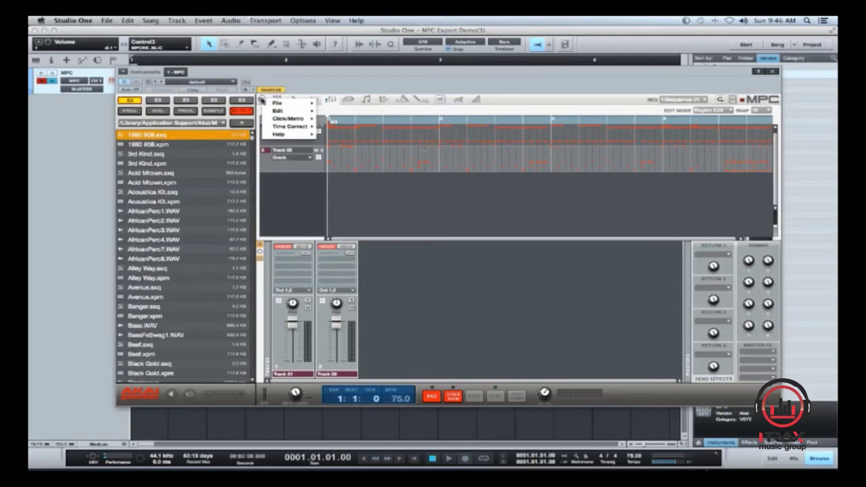
{"action": "left_click", "coordinate": [382, 75]}
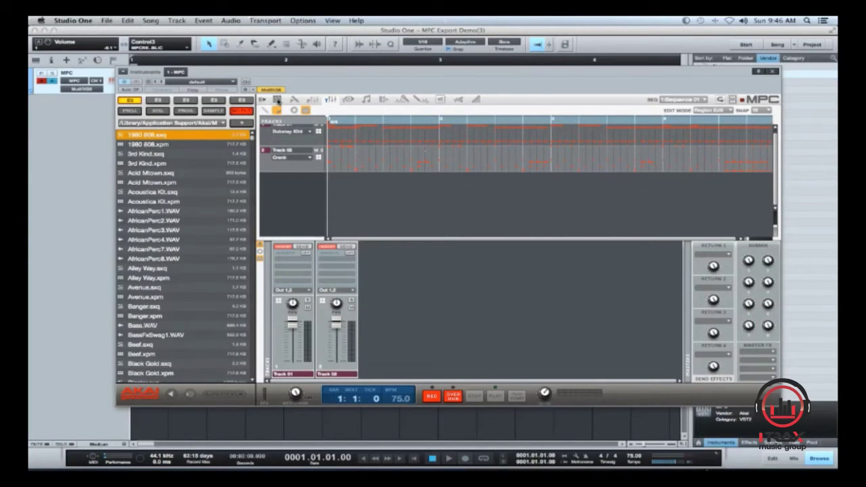
Return to the main sequencing view, play and stop Sequence 01, then add a note in bar 1
{"action": "left_click", "coordinate": [277, 100]}
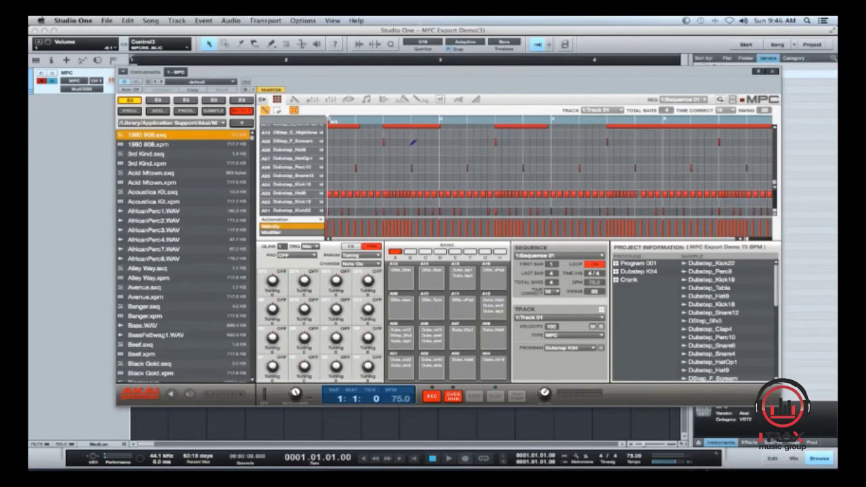
{"action": "key", "text": "space"}
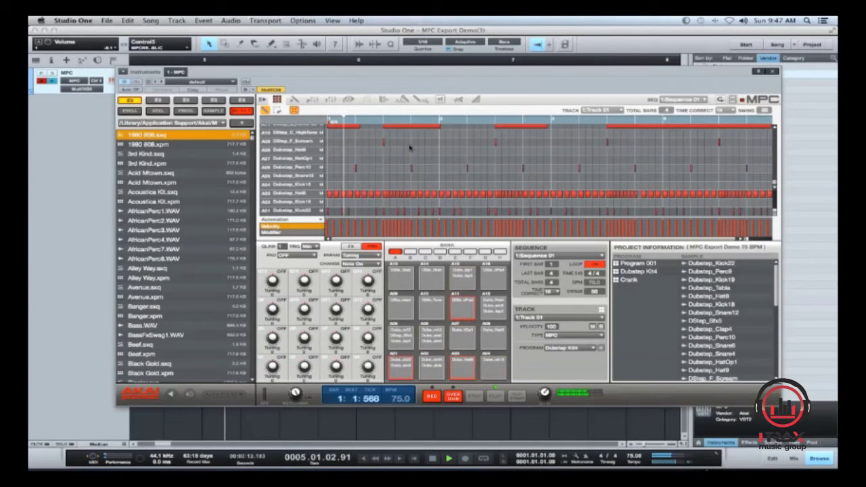
{"action": "key", "text": "space"}
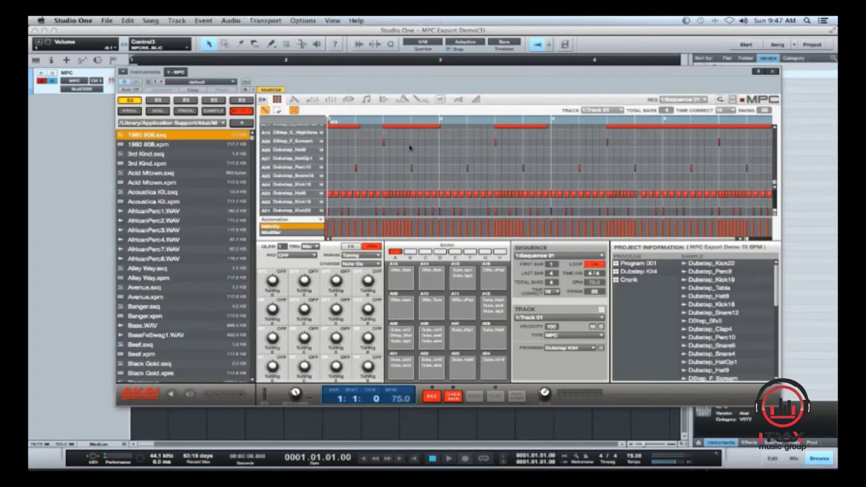
{"action": "left_click", "coordinate": [408, 143]}
Choose File > Export > As MIDI File to export the current sequence as Sequence 01.mid
{"action": "left_click", "coordinate": [262, 100]}
{"action": "mouse_move", "coordinate": [282, 107]}
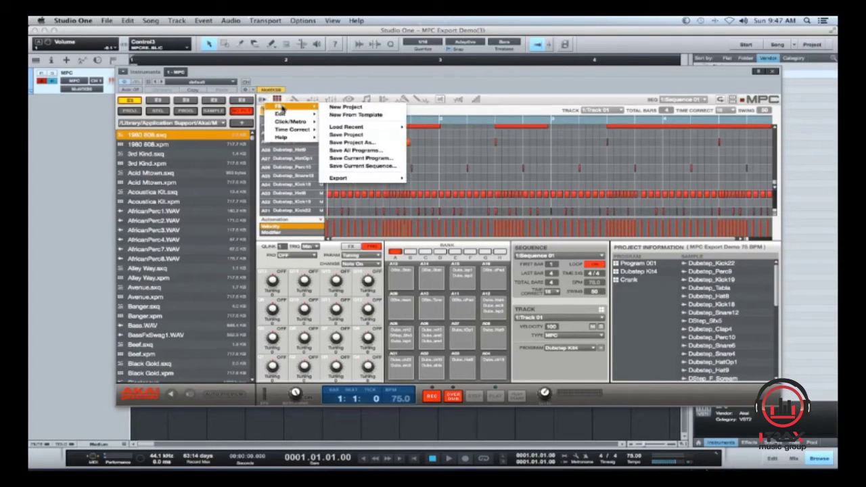
{"action": "mouse_move", "coordinate": [371, 180]}
{"action": "mouse_move", "coordinate": [385, 178]}
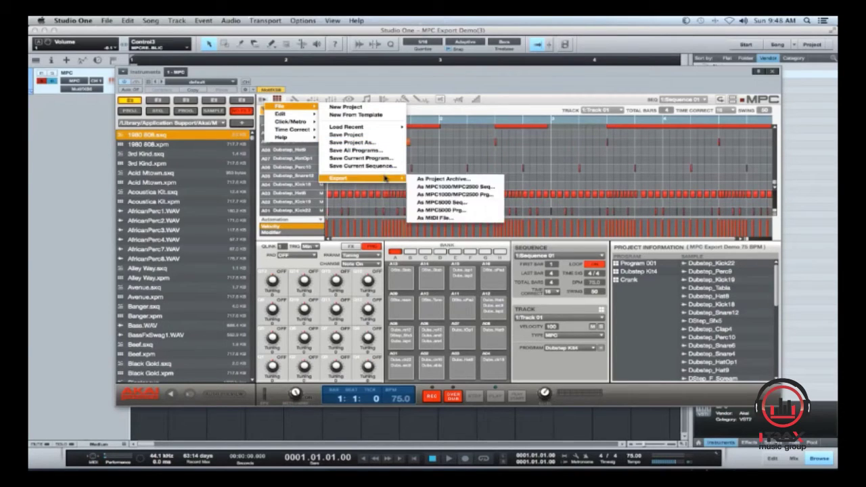
{"action": "left_click", "coordinate": [449, 218]}
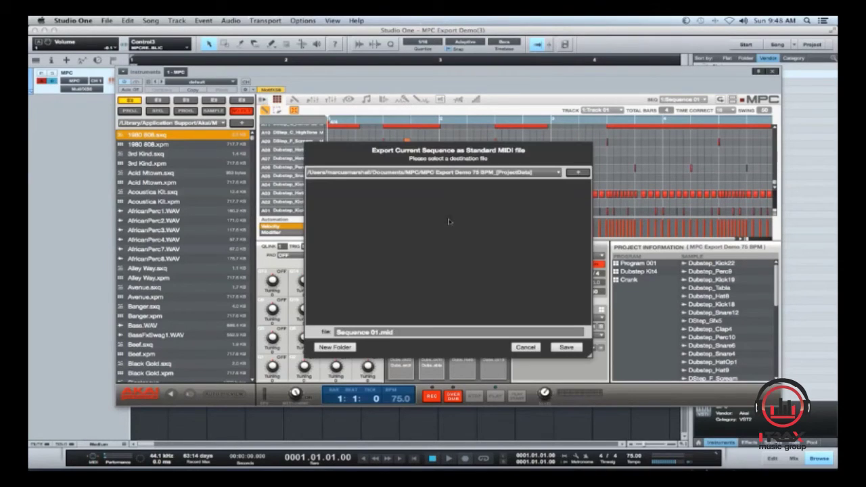
Rename the export to 'MPC EXPORT DEMO' and save it in the project data folder
{"action": "left_click", "coordinate": [377, 332]}
{"action": "left_click", "coordinate": [377, 332]}
{"action": "left_click_drag", "start_coordinate": [378, 332], "coordinate": [241, 315]}
{"action": "type", "text": "MPC EXPORT DEMO"}
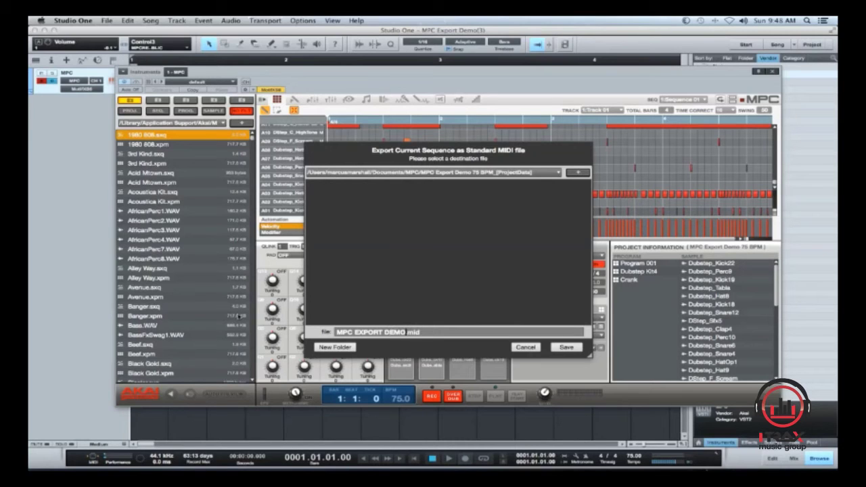
{"action": "left_click", "coordinate": [567, 347]}
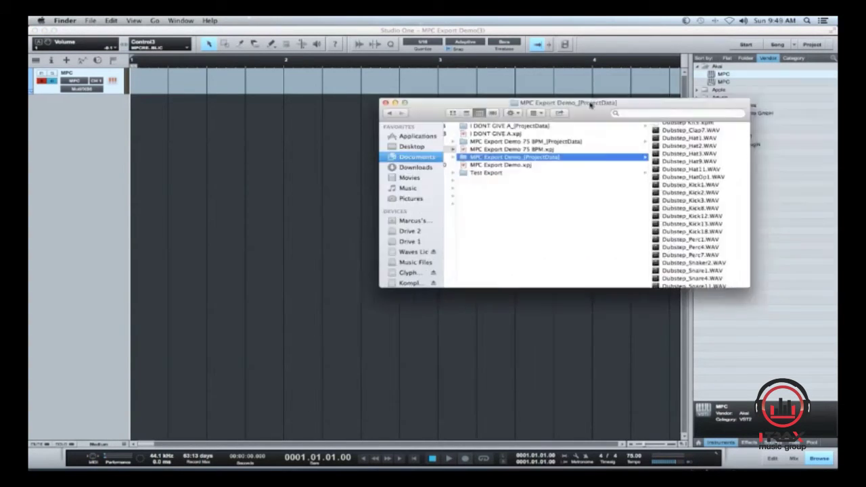
Scroll through the exported project data files in Finder
{"action": "left_click_drag", "start_coordinate": [617, 258], "coordinate": [628, 255]}
{"action": "scroll", "coordinate": [615, 254], "scroll_direction": "down", "scroll_amount": 5}
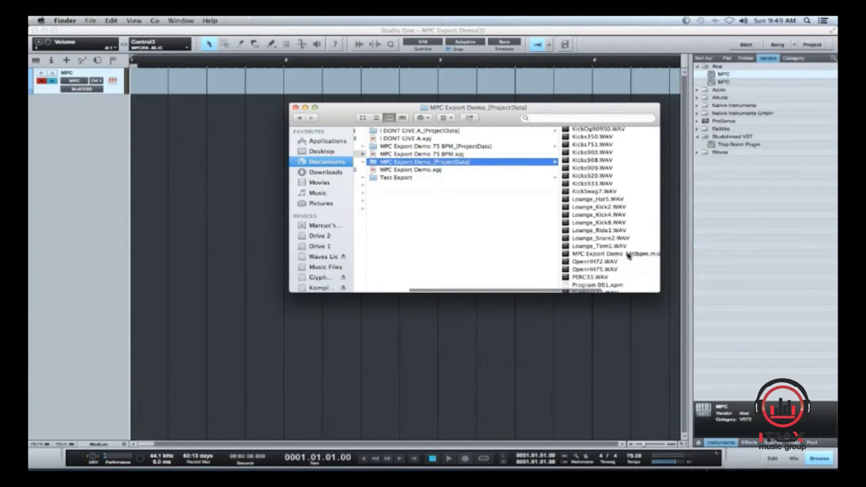
{"action": "scroll", "coordinate": [626, 256], "scroll_direction": "down", "scroll_amount": 4}
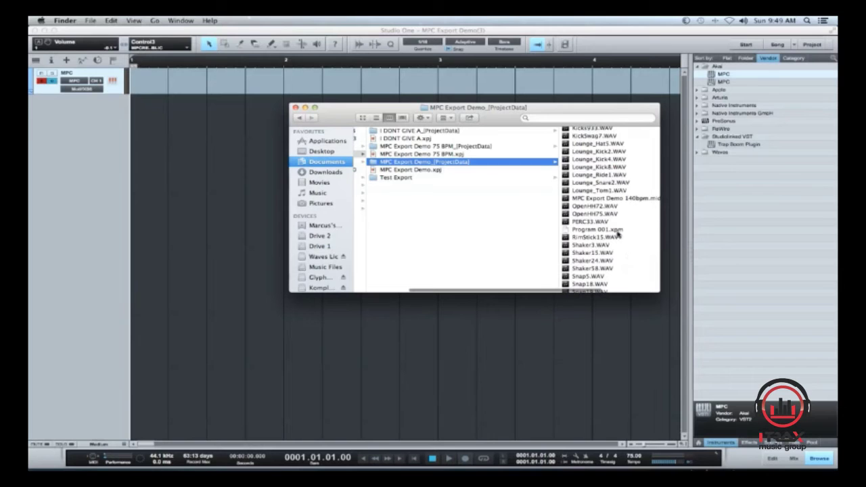
{"action": "scroll", "coordinate": [613, 244], "scroll_direction": "down", "scroll_amount": 5}
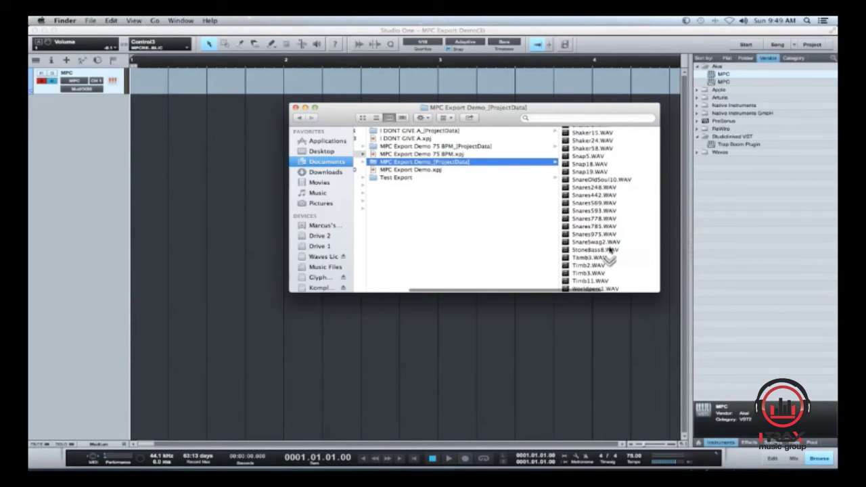
{"action": "scroll", "coordinate": [610, 251], "scroll_direction": "up", "scroll_amount": 5}
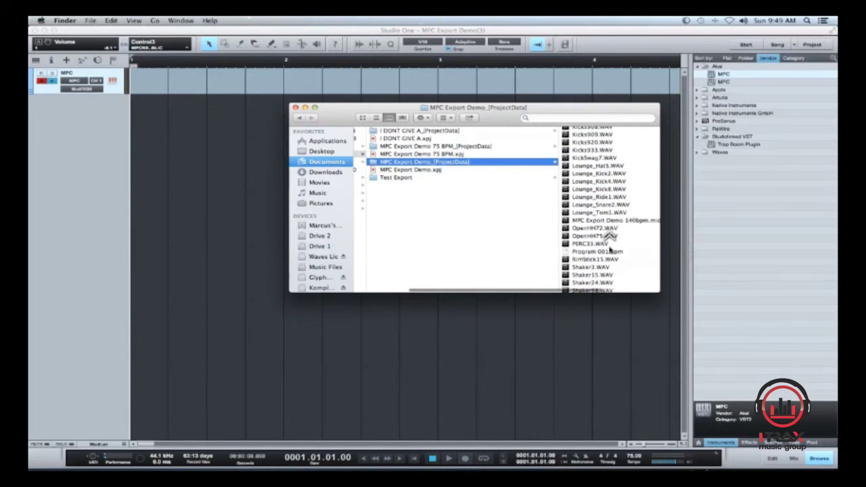
Drag MPC EXPORT DEMO.mid from the MPC Export Demo 75 BPM folder into the arrangement
{"action": "left_click", "coordinate": [472, 147]}
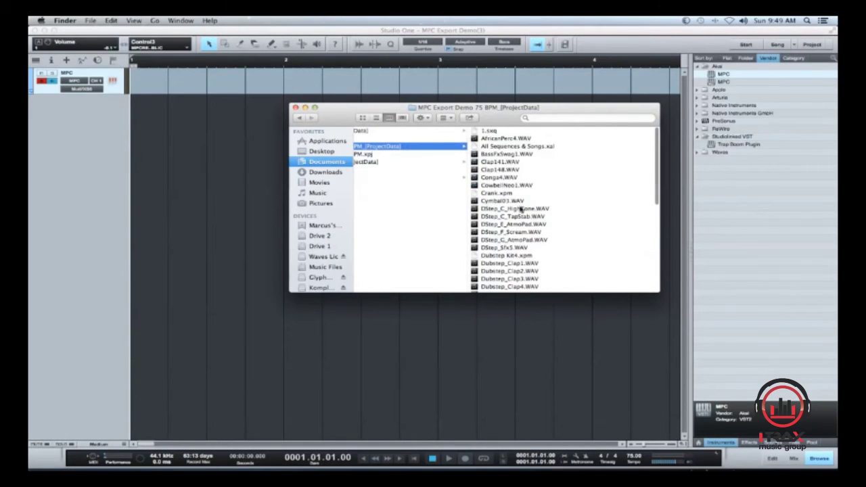
{"action": "scroll", "coordinate": [520, 216], "scroll_direction": "down", "scroll_amount": 5}
{"action": "scroll", "coordinate": [515, 210], "scroll_direction": "down", "scroll_amount": 2}
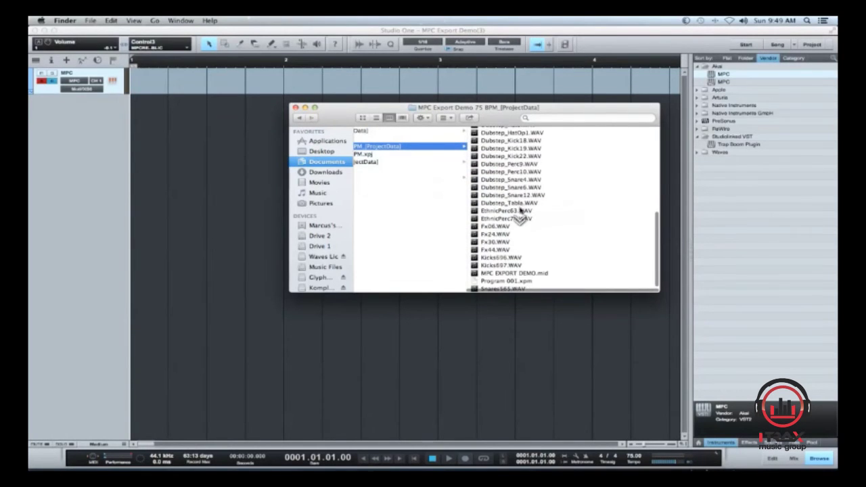
{"action": "left_click", "coordinate": [505, 275]}
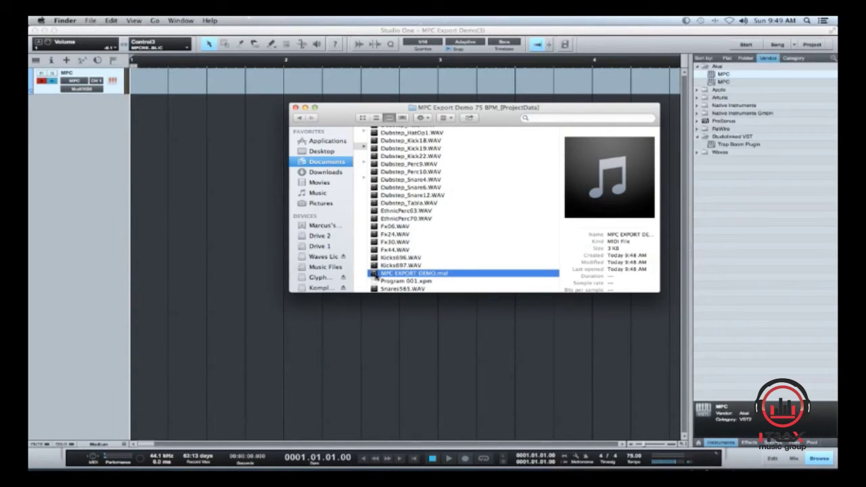
{"action": "left_click_drag", "start_coordinate": [375, 276], "coordinate": [133, 185]}
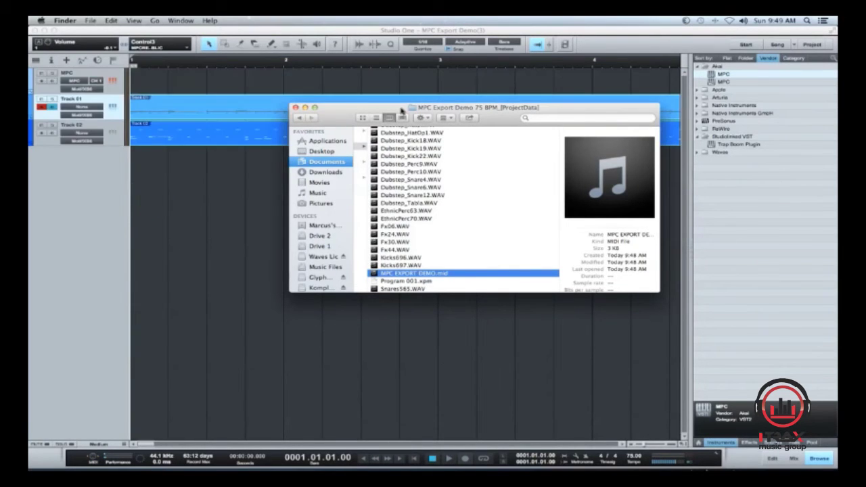
Close the Finder project-files window and the MPC plugin window
{"action": "key", "text": "super+w"}
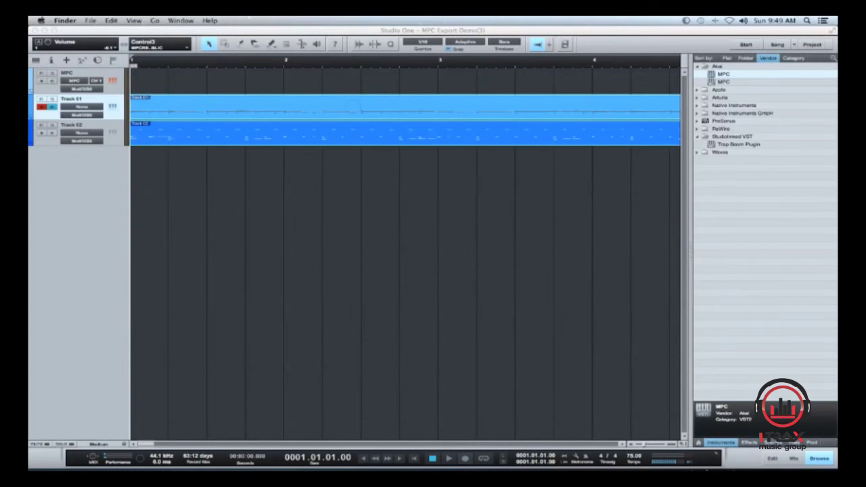
{"action": "left_click", "coordinate": [562, 54]}
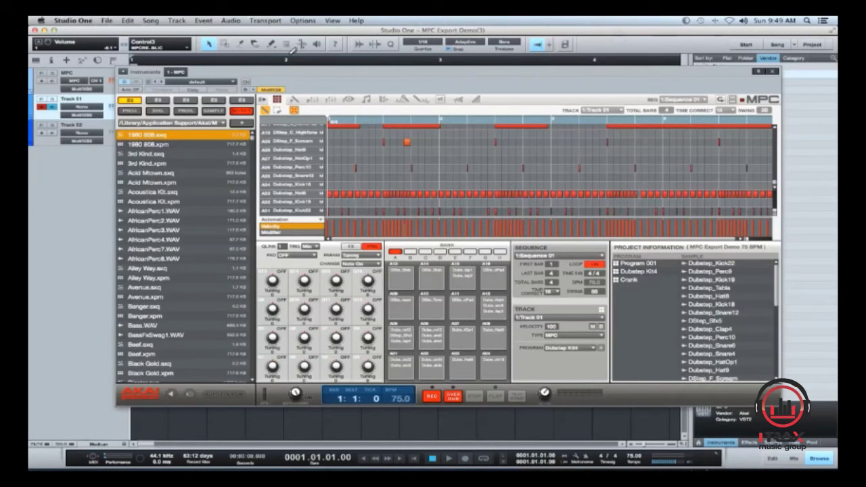
{"action": "left_click", "coordinate": [774, 72]}
Zoom the timeline out so bars 1–19 are visible
{"action": "key", "text": "w"}
{"action": "key", "text": "w"}
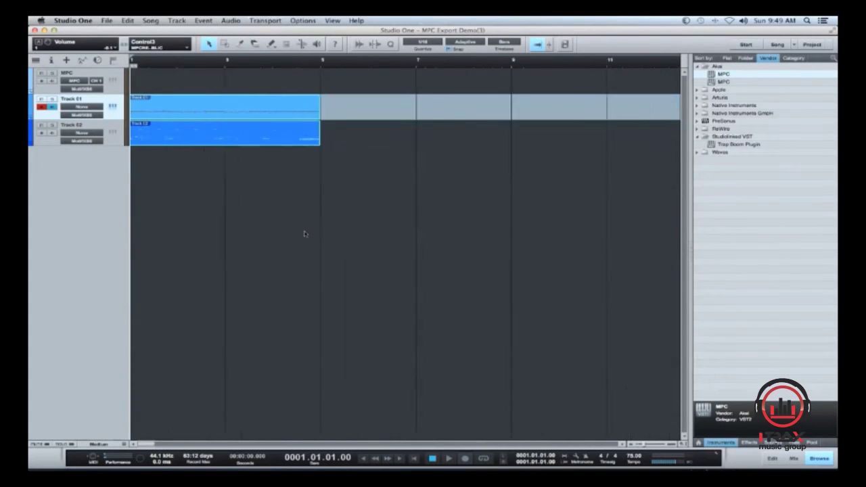
{"action": "key", "text": "w"}
{"action": "key", "text": "e"}
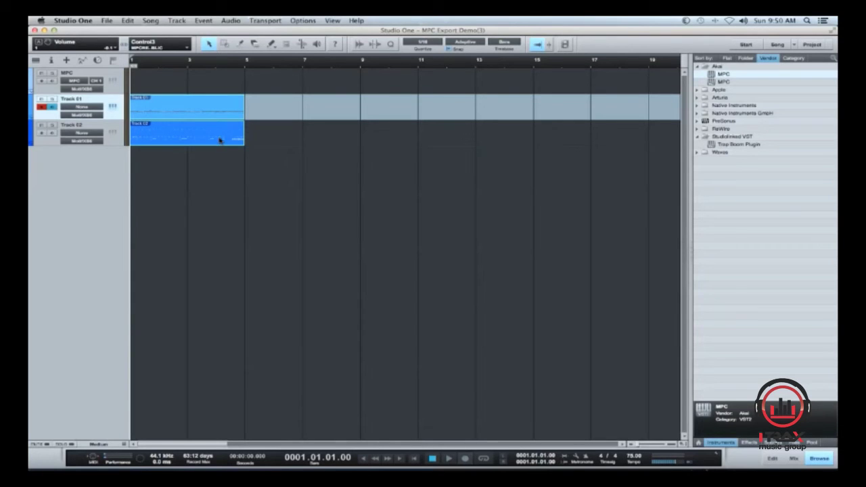
Route Track 01 and Track 02 to the MPC, with Track 02 on channel 2, and reopen the MPC
{"action": "left_click", "coordinate": [82, 107]}
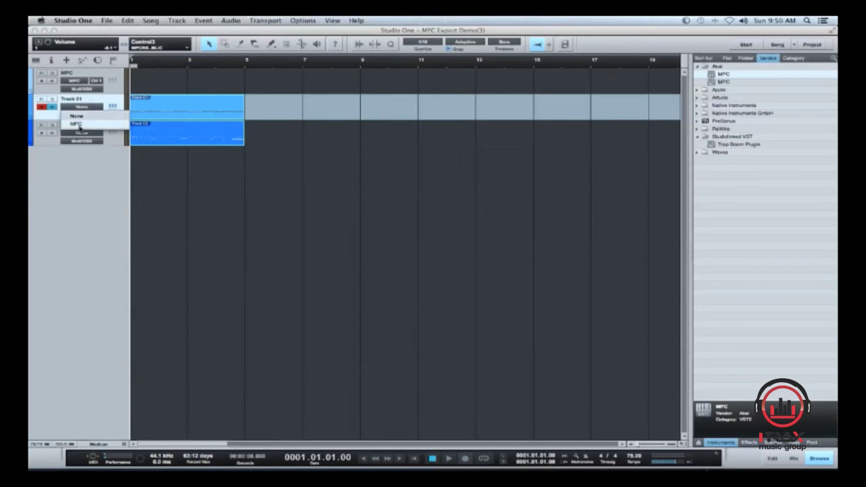
{"action": "left_click", "coordinate": [77, 124]}
{"action": "left_click", "coordinate": [84, 134]}
{"action": "left_click", "coordinate": [83, 153]}
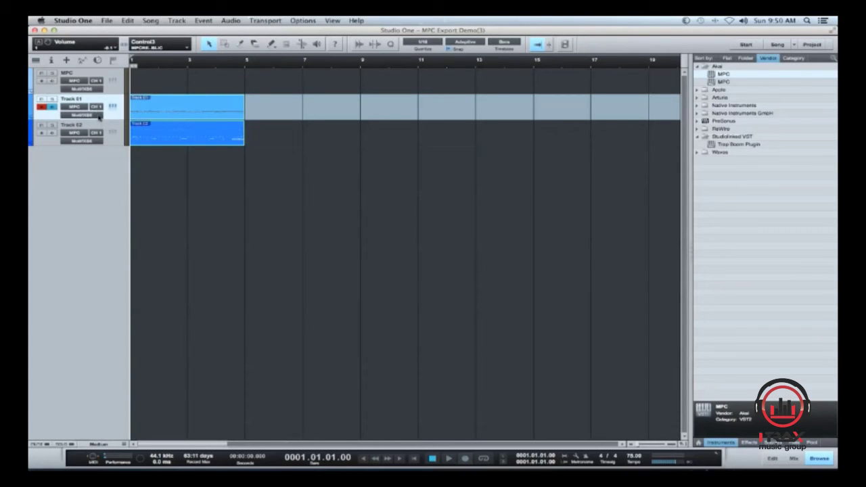
{"action": "left_click", "coordinate": [99, 132]}
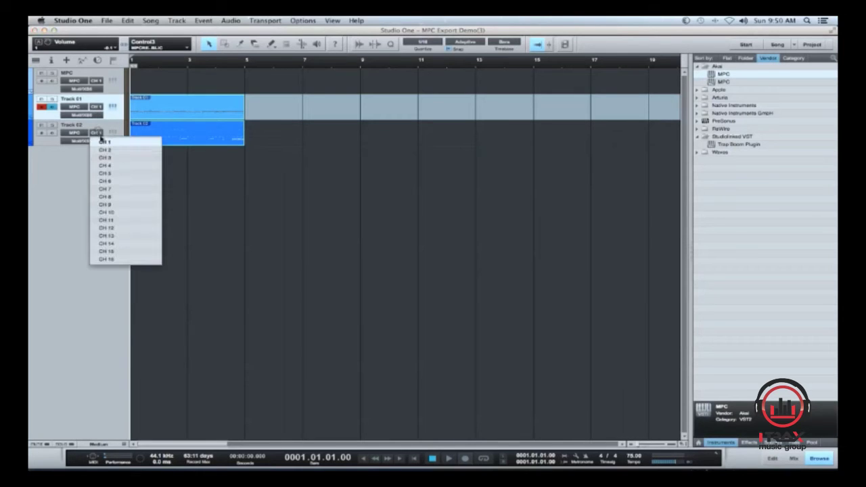
{"action": "left_click", "coordinate": [110, 149]}
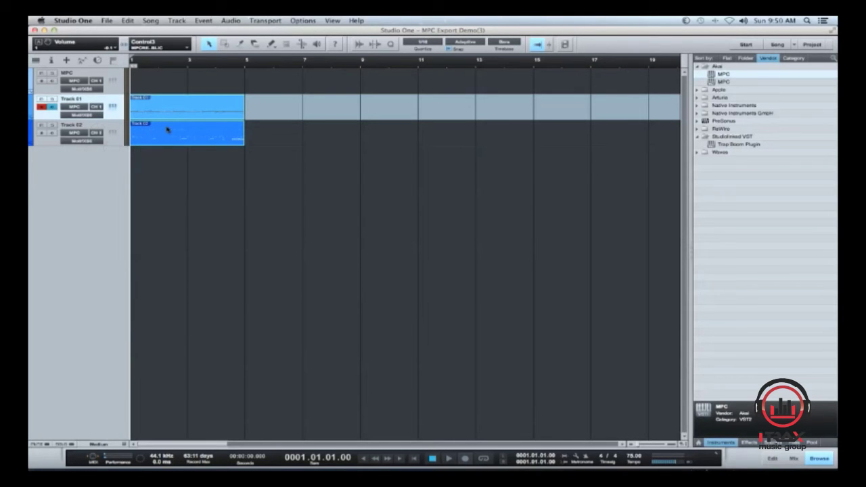
{"action": "left_click", "coordinate": [112, 82]}
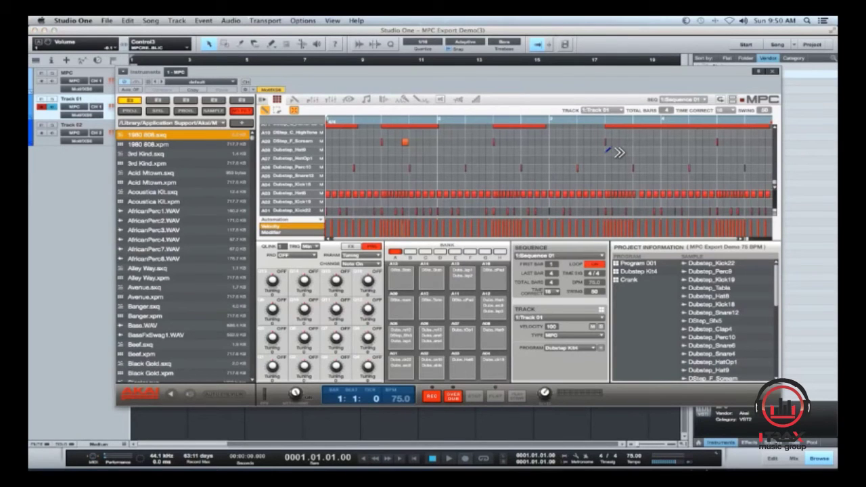
Select and delete all notes in the MPC's Track 01 sequence
{"action": "scroll", "coordinate": [606, 146], "scroll_direction": "up", "scroll_amount": 3}
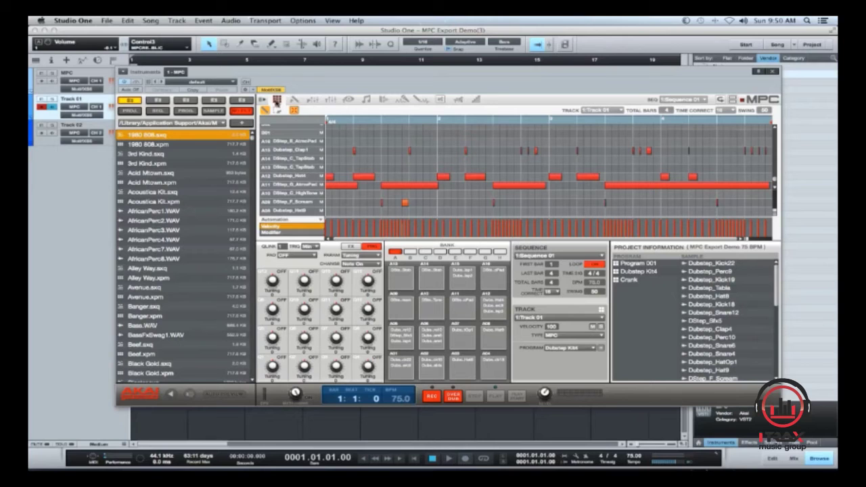
{"action": "left_click", "coordinate": [279, 110]}
{"action": "scroll", "coordinate": [770, 140], "scroll_direction": "down", "scroll_amount": 5}
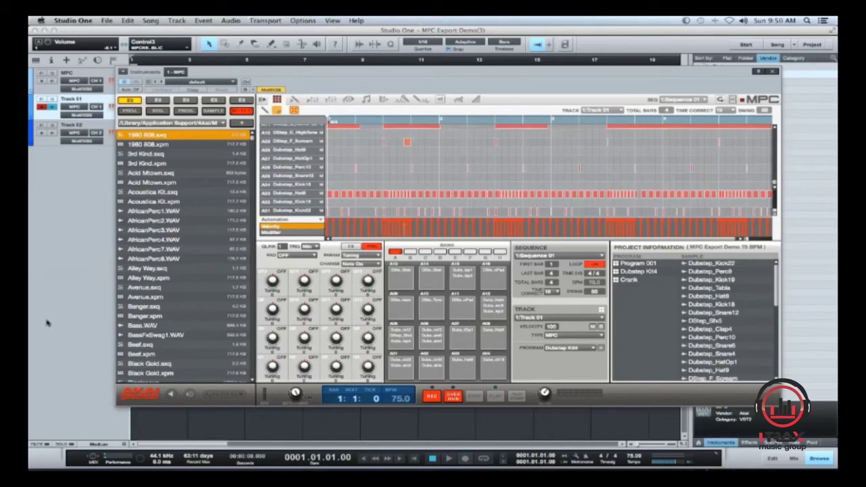
{"action": "key", "text": "Delete"}
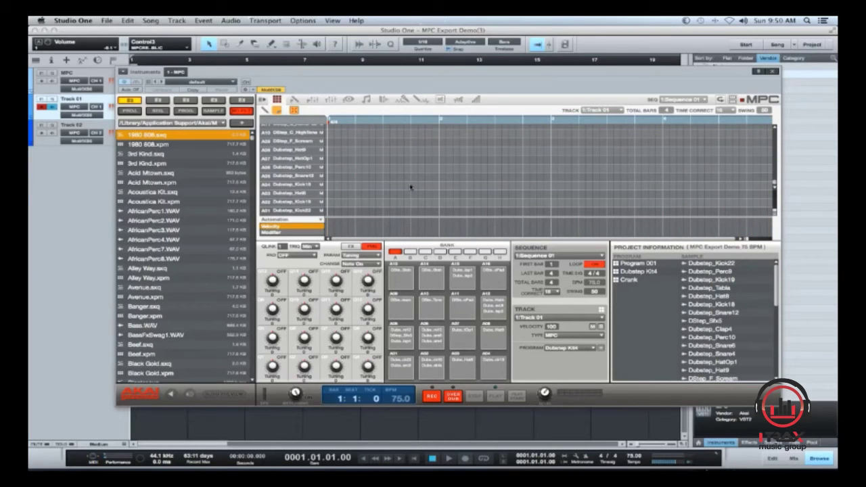
Delete all notes in Track 02's sequence, restore the pencil tool, and move the MPC window down
{"action": "key", "text": "Right"}
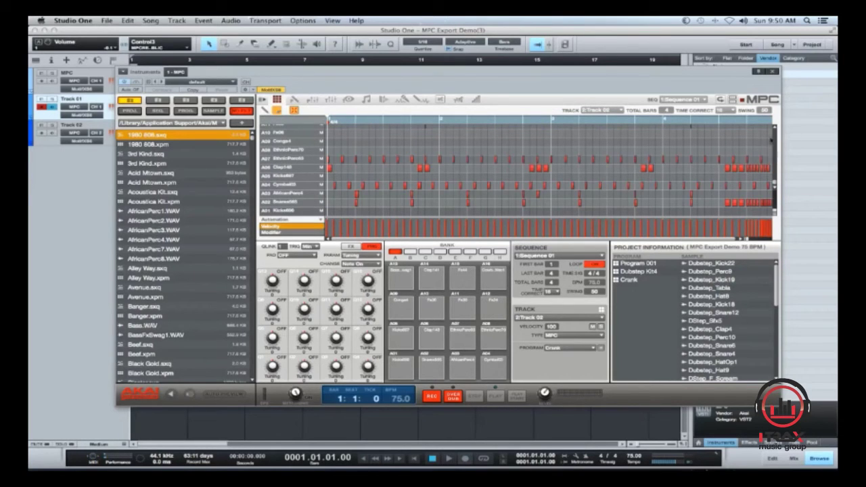
{"action": "left_click_drag", "start_coordinate": [770, 161], "coordinate": [319, 252]}
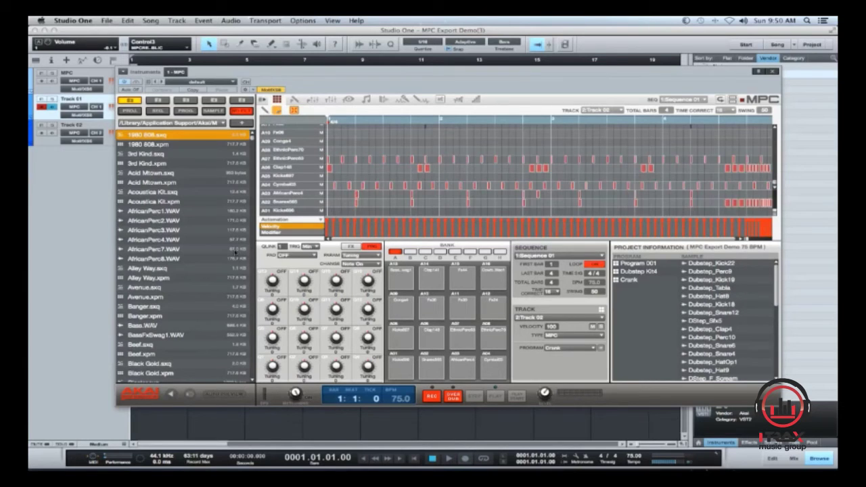
{"action": "key", "text": "Delete"}
{"action": "scroll", "coordinate": [700, 170], "scroll_direction": "up", "scroll_amount": 3}
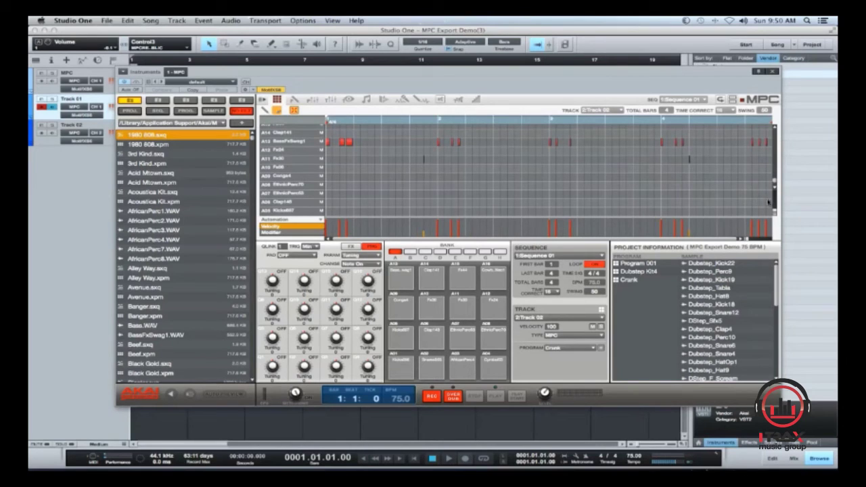
{"action": "scroll", "coordinate": [772, 203], "scroll_direction": "up", "scroll_amount": 3}
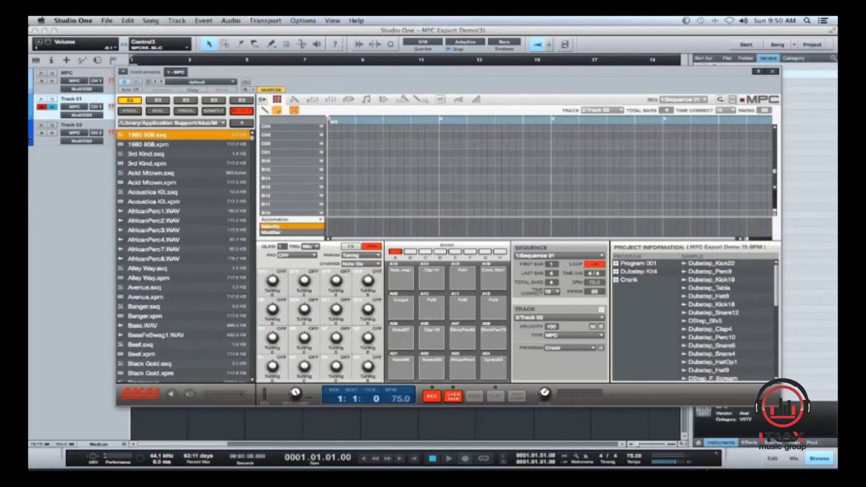
{"action": "scroll", "coordinate": [468, 201], "scroll_direction": "down", "scroll_amount": 3}
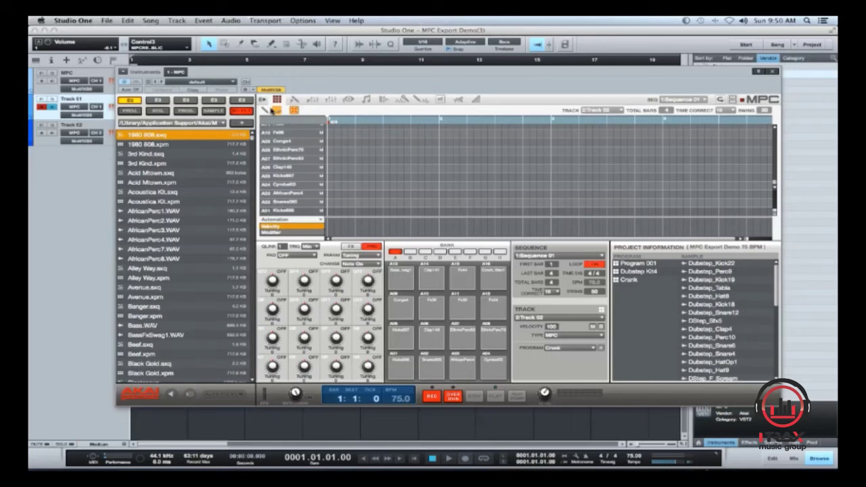
{"action": "left_click", "coordinate": [265, 109]}
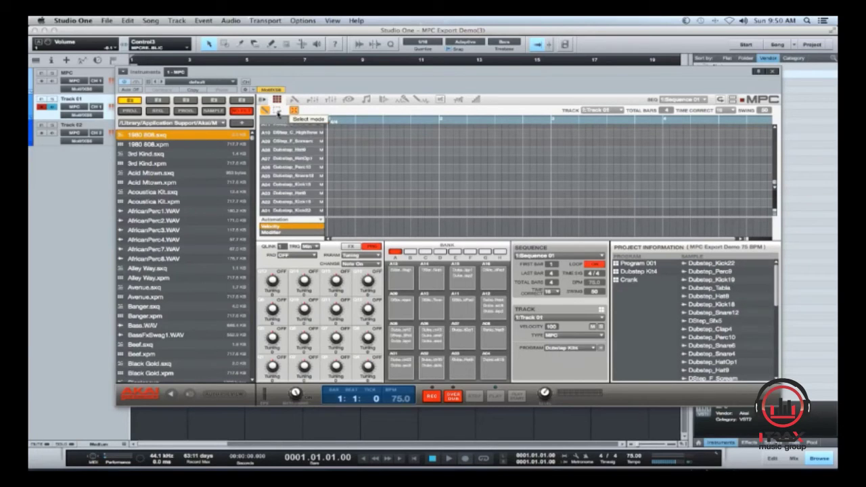
{"action": "left_click_drag", "start_coordinate": [418, 75], "coordinate": [526, 74]}
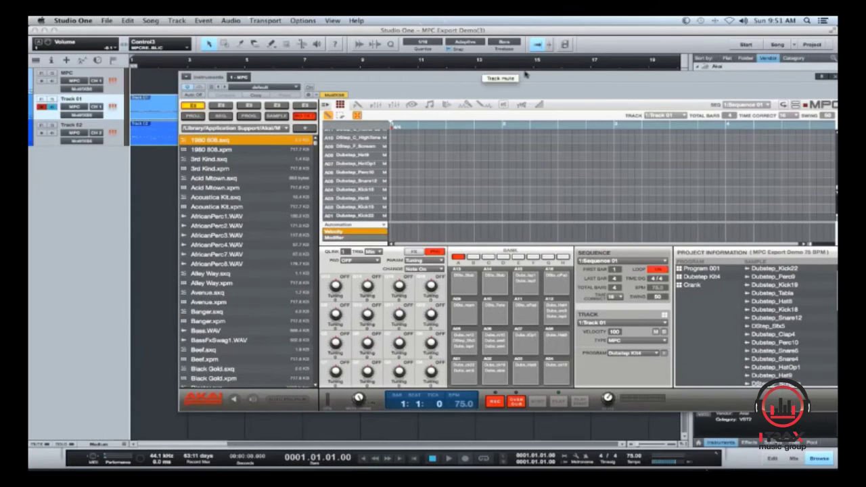
Play the song through once, stop it, and save MPC Export Demo(3)
{"action": "key", "text": "space"}
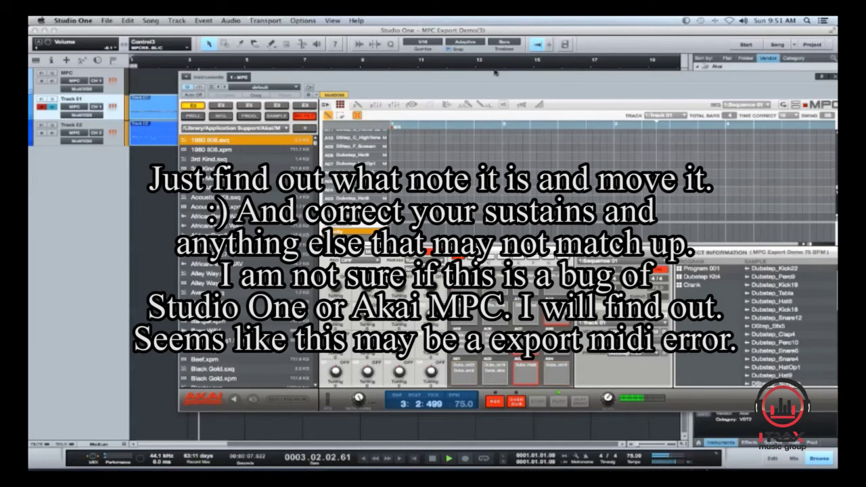
{"action": "key", "text": "space"}
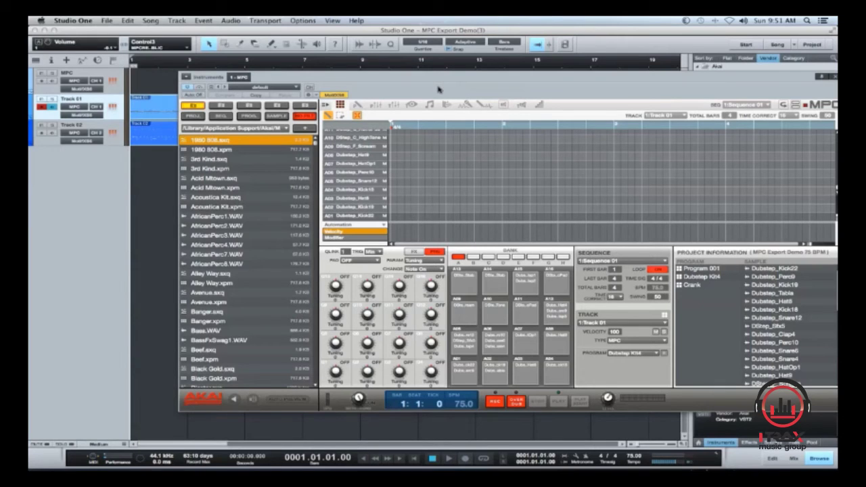
{"action": "key", "text": "super+s"}
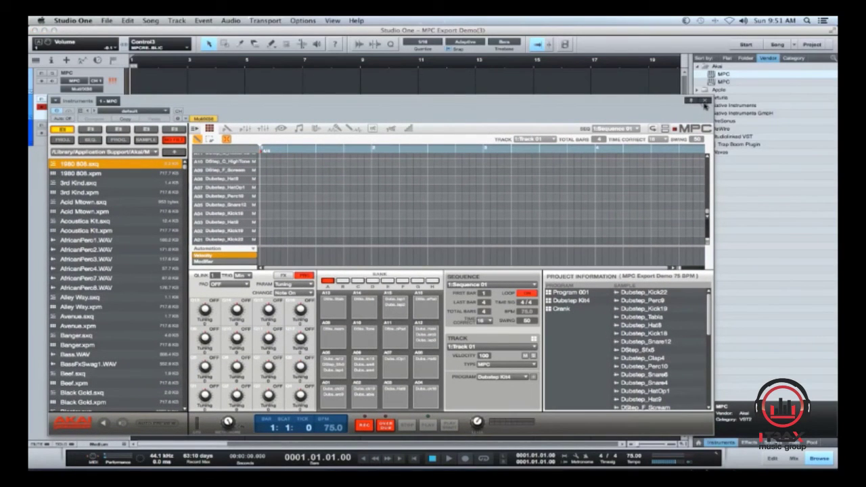
Close the MPC plugin window and select both Track 01 and Track 02
{"action": "left_click", "coordinate": [706, 103]}
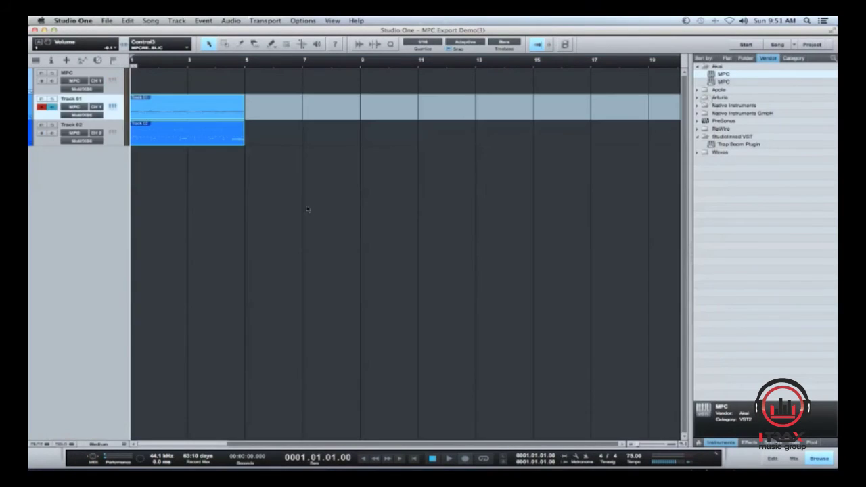
{"action": "left_click", "coordinate": [99, 126]}
{"action": "left_click", "coordinate": [100, 99], "text": "shift"}
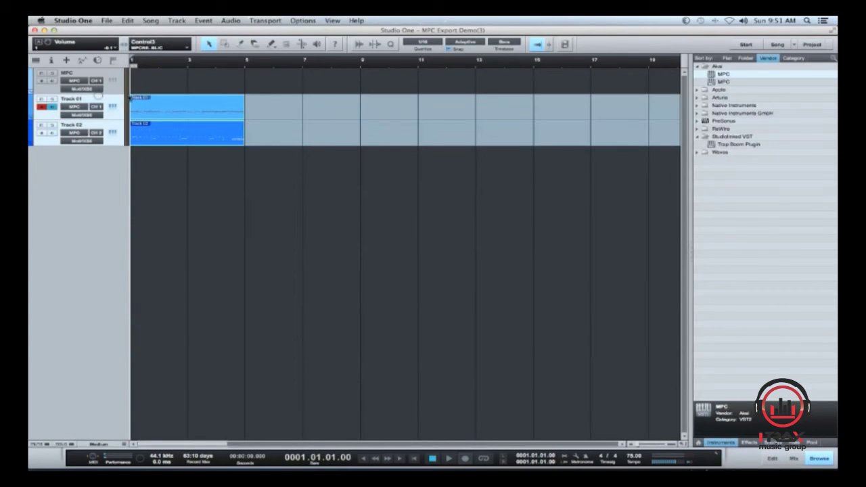
Explode the pitches of the Track 01 and Track 02 parts to separate tracks
{"action": "right_click", "coordinate": [171, 106]}
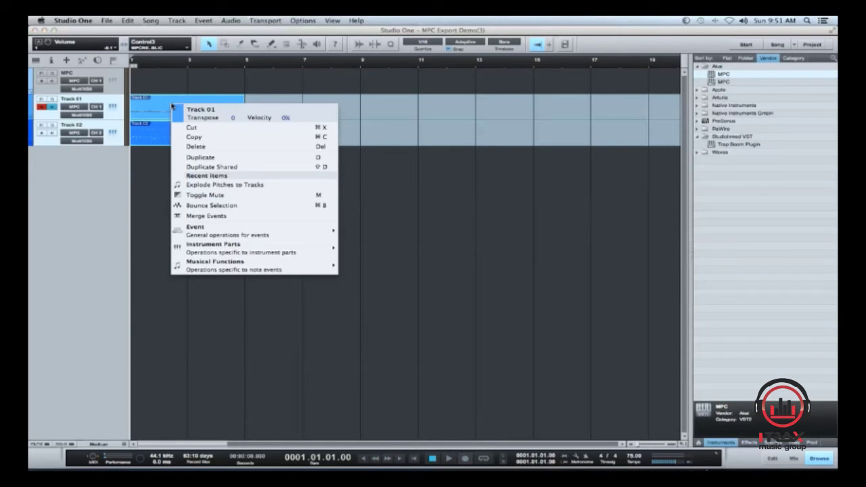
{"action": "mouse_move", "coordinate": [258, 238]}
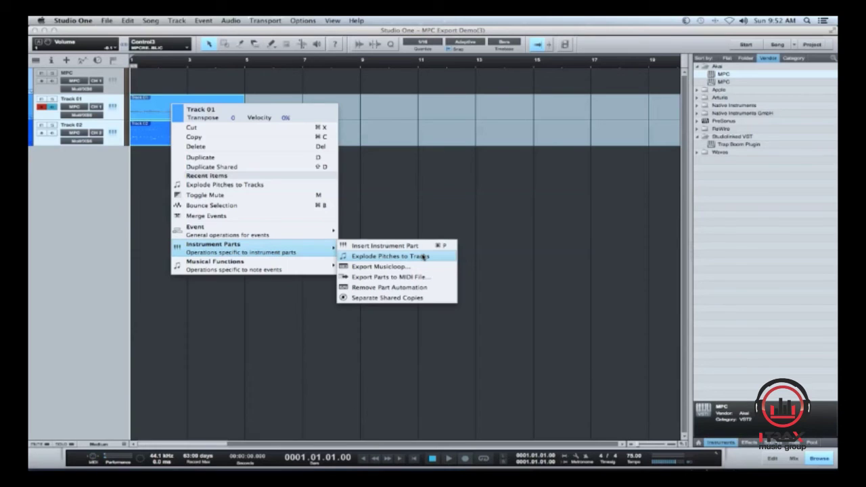
{"action": "left_click", "coordinate": [423, 257]}
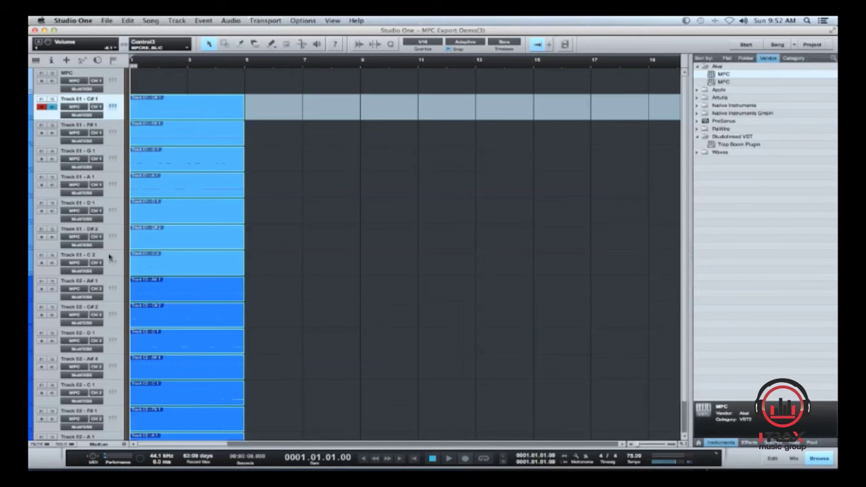
Play the song briefly to audition the exploded per-pitch tracks, then stop
{"action": "scroll", "coordinate": [195, 339], "scroll_direction": "down", "scroll_amount": 2}
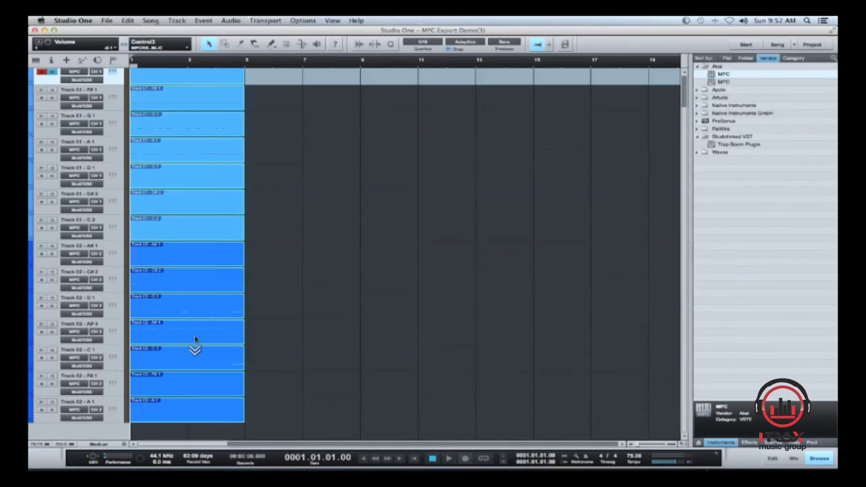
{"action": "scroll", "coordinate": [195, 338], "scroll_direction": "up", "scroll_amount": 2}
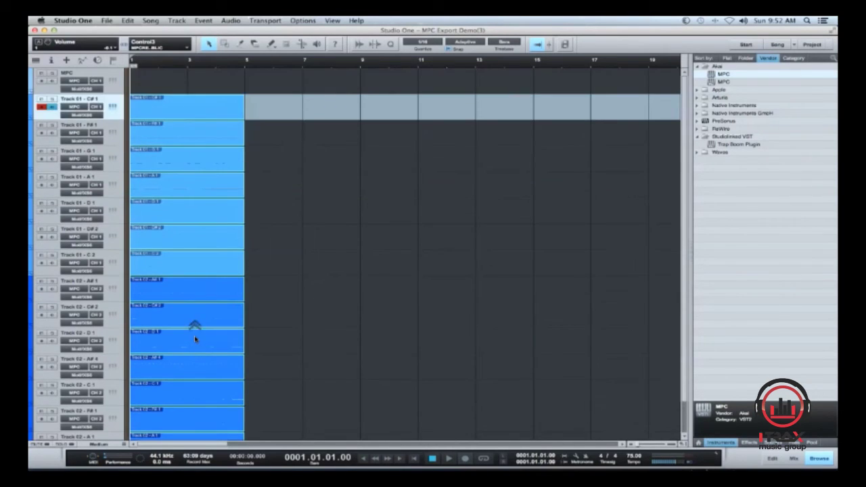
{"action": "key", "text": "space"}
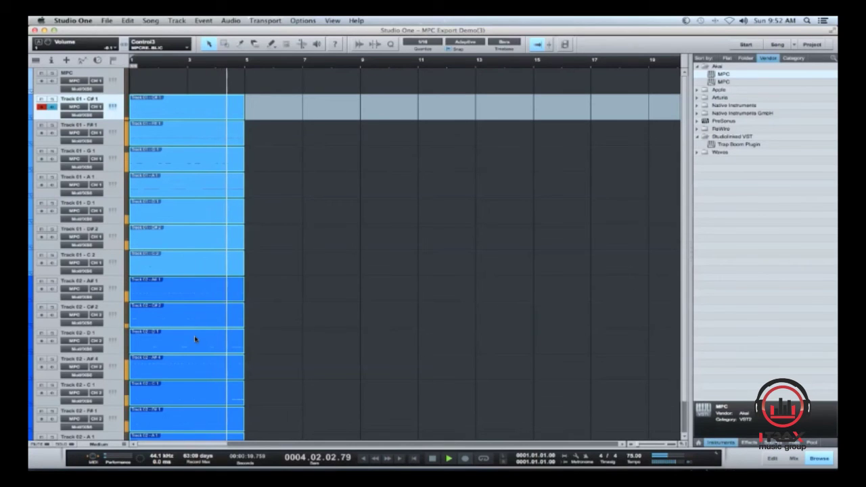
{"action": "scroll", "coordinate": [195, 339], "scroll_direction": "down", "scroll_amount": 2}
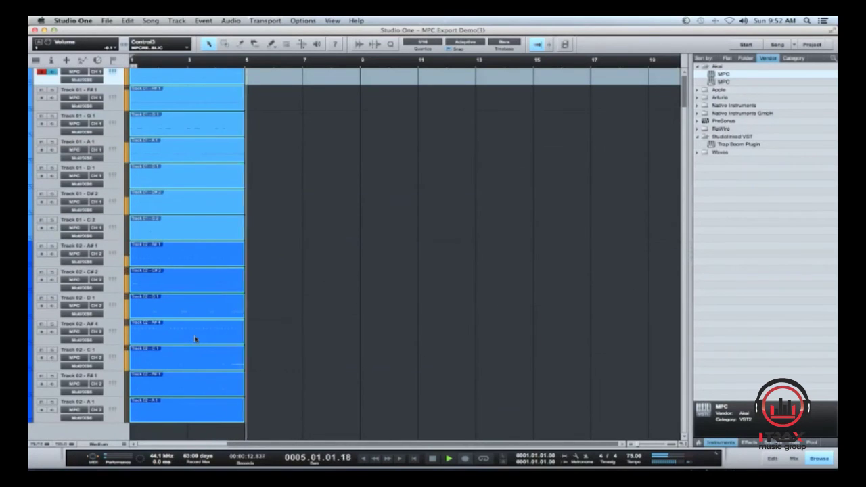
{"action": "key", "text": "space"}
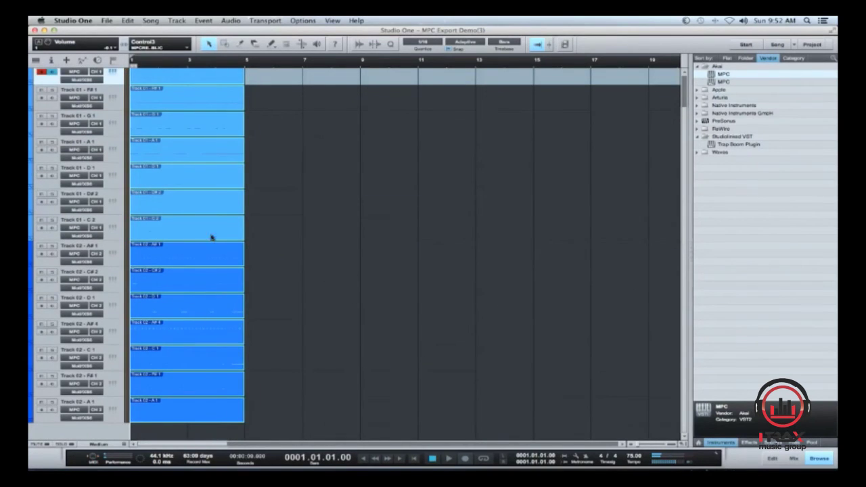
Set a loop range over bars 1 to 5 and switch looping on
{"action": "left_click_drag", "start_coordinate": [133, 61], "coordinate": [249, 61]}
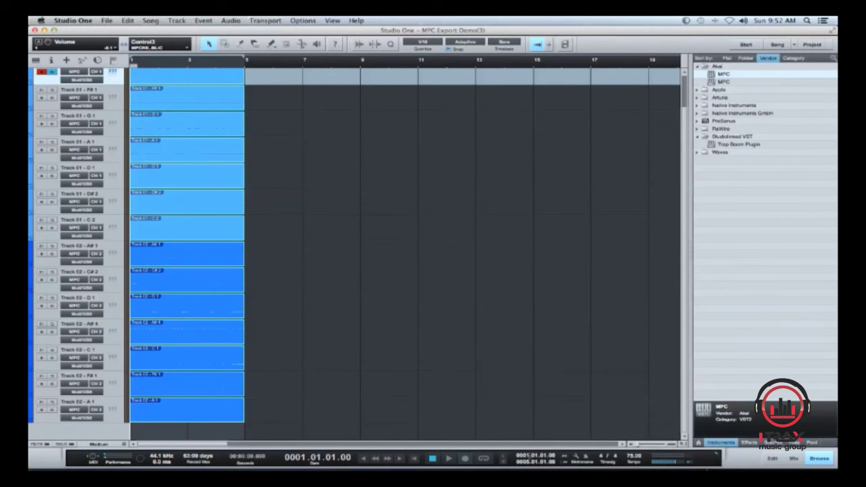
{"action": "left_click", "coordinate": [484, 459]}
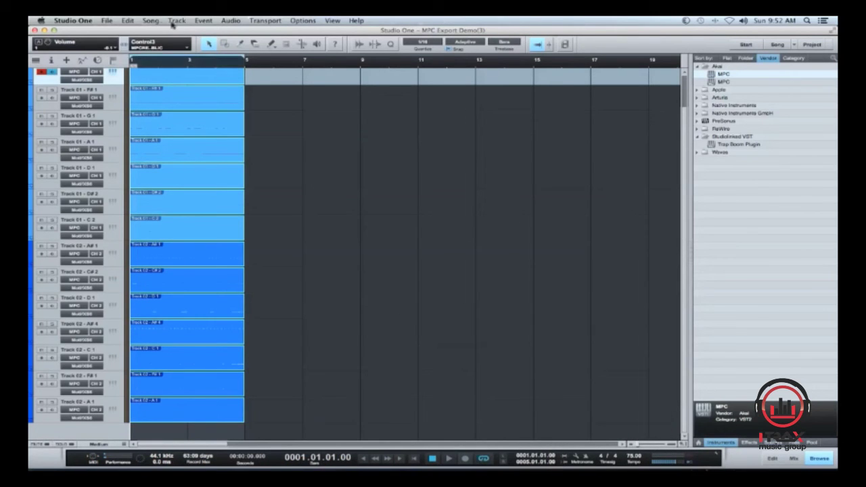
{"action": "scroll", "coordinate": [219, 122], "scroll_direction": "up", "scroll_amount": 2}
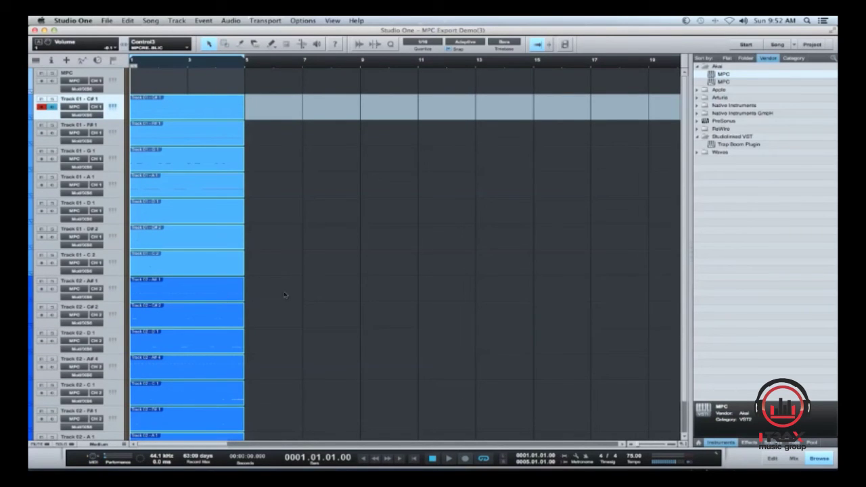
{"action": "scroll", "coordinate": [285, 297], "scroll_direction": "down", "scroll_amount": 2}
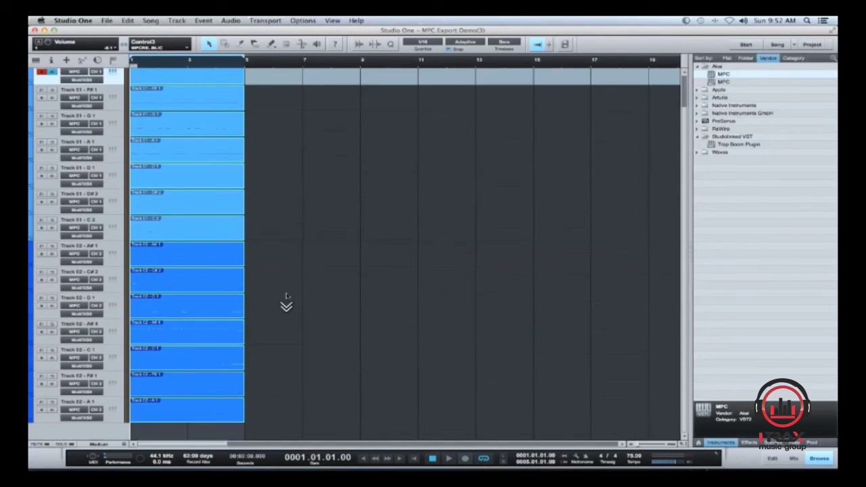
Select all per-pitch tracks from Track 01 - C# 1 down to Track 02 - A 1
{"action": "left_click", "coordinate": [92, 404]}
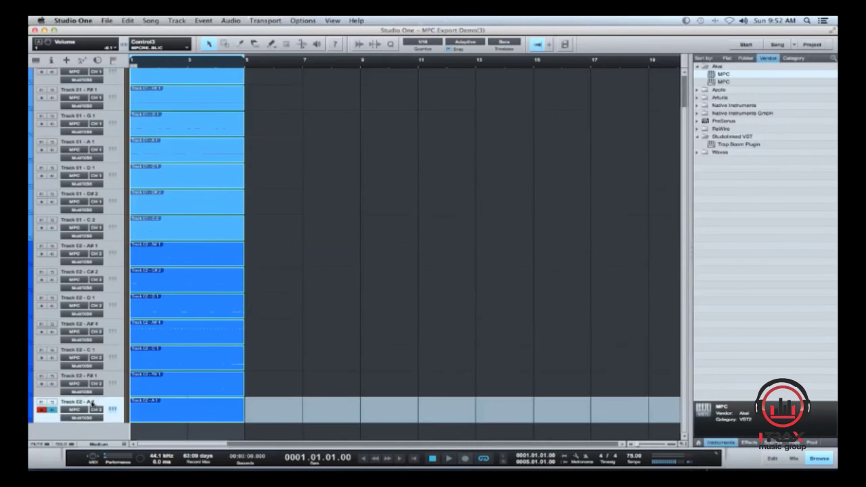
{"action": "scroll", "coordinate": [257, 295], "scroll_direction": "up", "scroll_amount": 2}
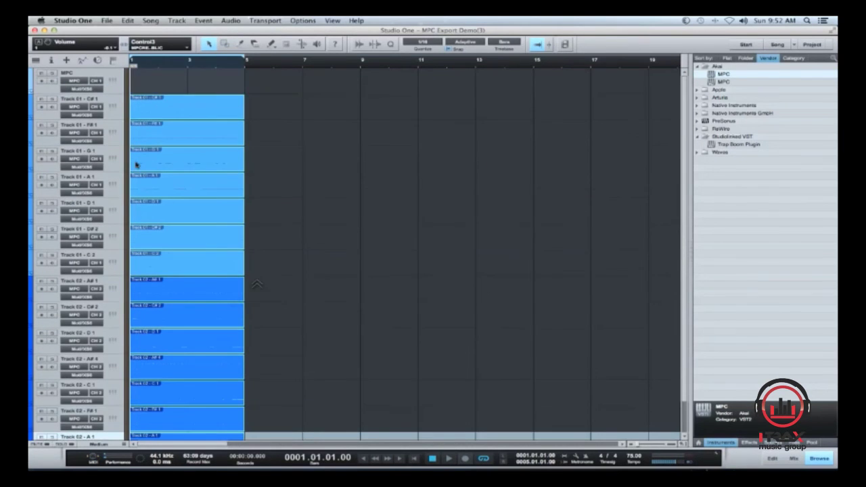
{"action": "left_click", "coordinate": [103, 100], "text": "shift"}
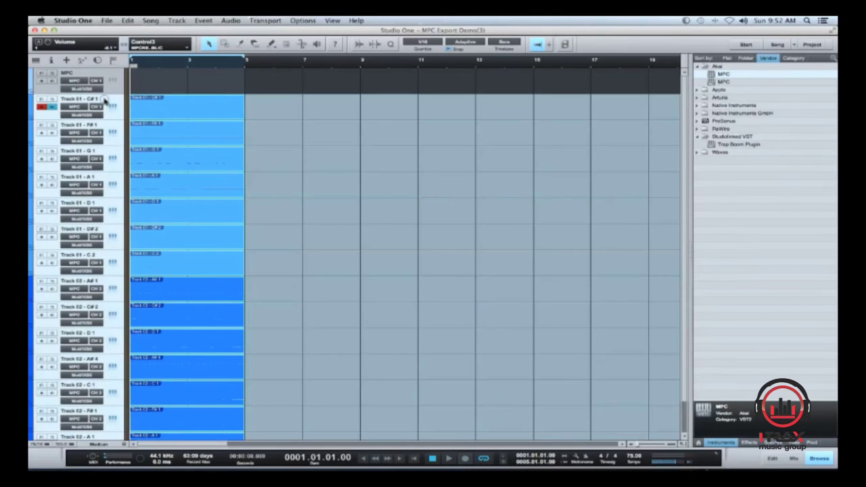
Transform the selected per-pitch tracks to audio tracks, keeping Preserve Instrument Track State checked
{"action": "left_click", "coordinate": [177, 20]}
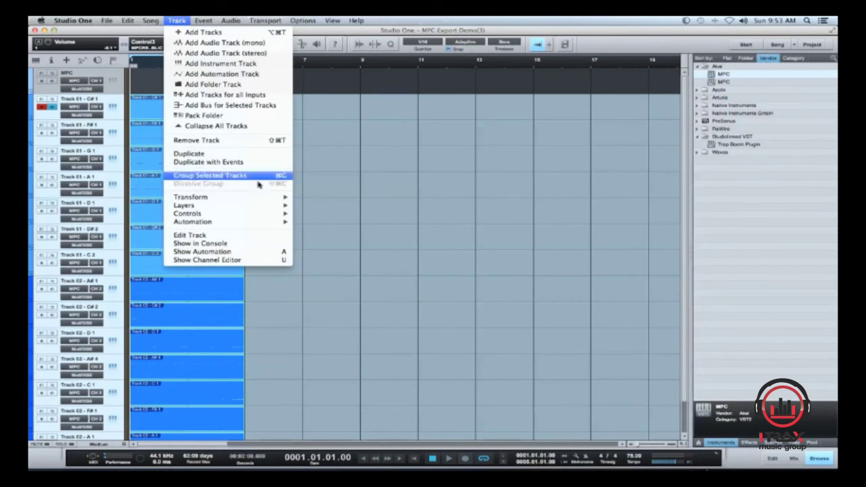
{"action": "mouse_move", "coordinate": [267, 197]}
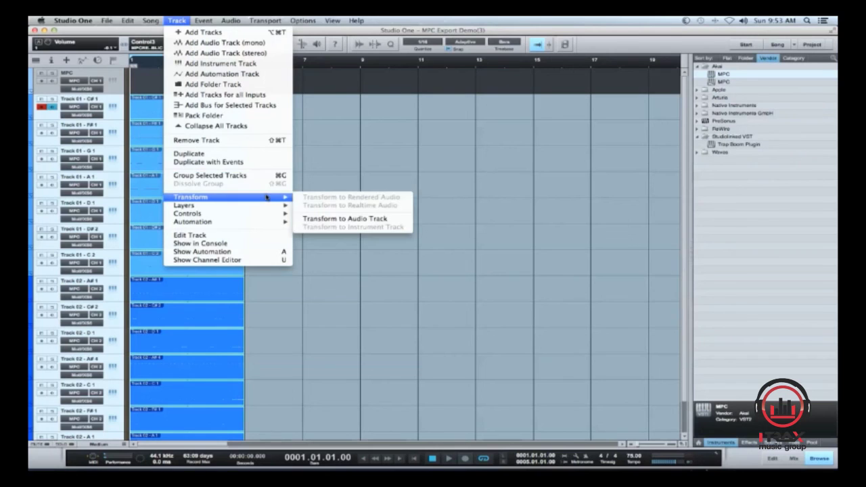
{"action": "left_click", "coordinate": [388, 218]}
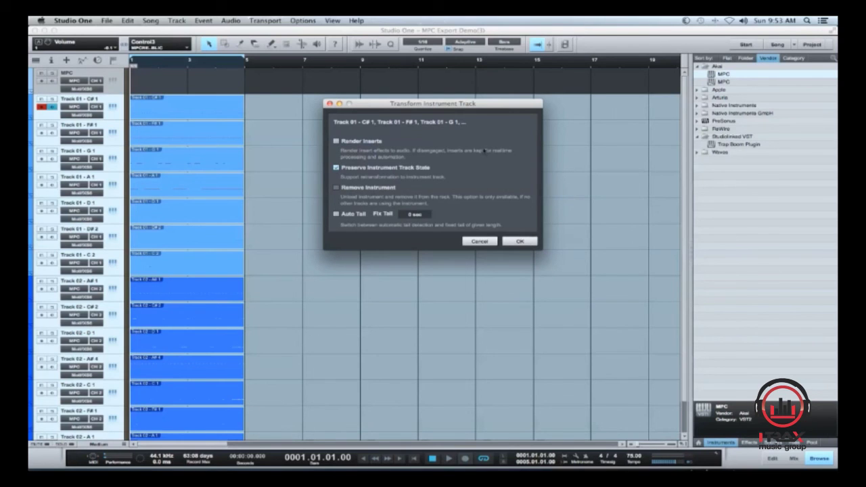
{"action": "left_click", "coordinate": [518, 241]}
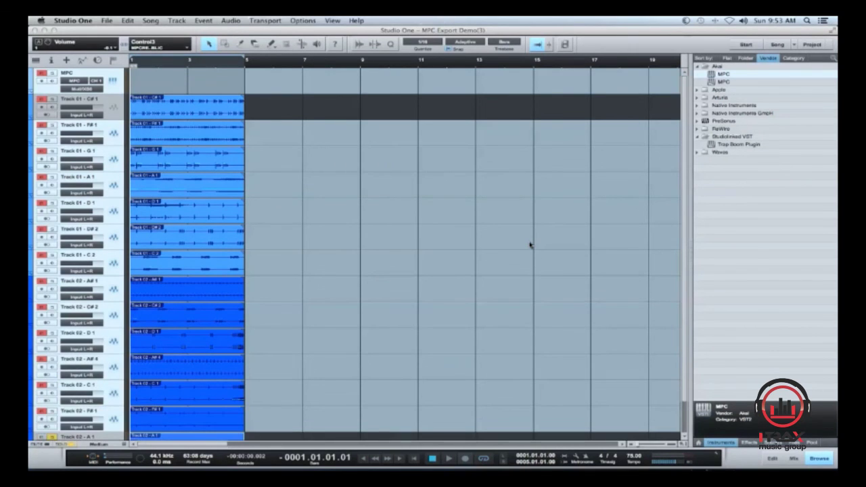
Start playback and solo Track 01 - C# 1 to hear it alone
{"action": "scroll", "coordinate": [530, 245], "scroll_direction": "down", "scroll_amount": 1}
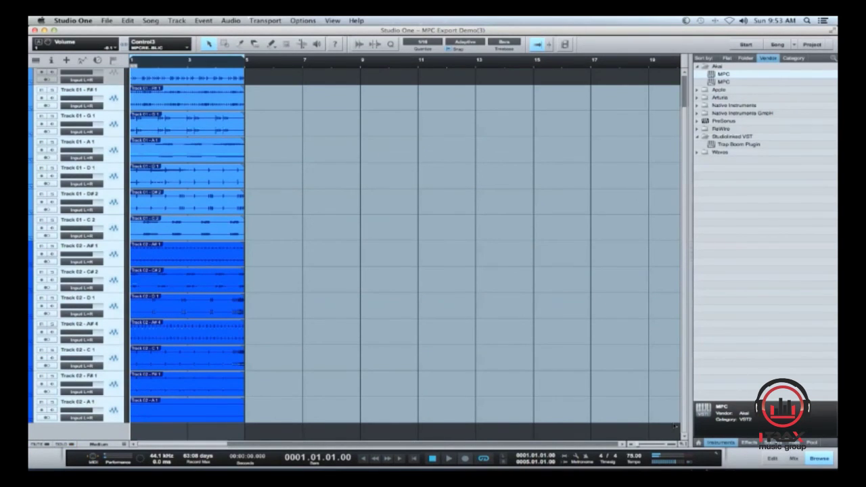
{"action": "key", "text": "space"}
{"action": "scroll", "coordinate": [352, 313], "scroll_direction": "up", "scroll_amount": 1}
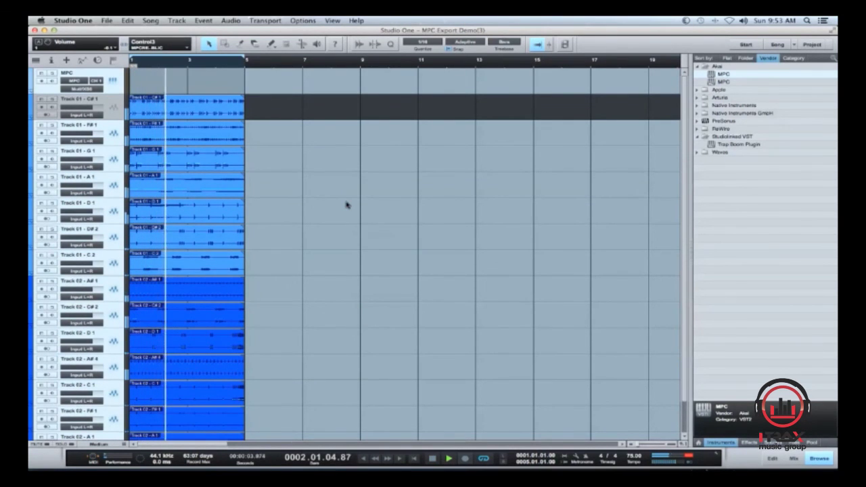
{"action": "left_click", "coordinate": [51, 98]}
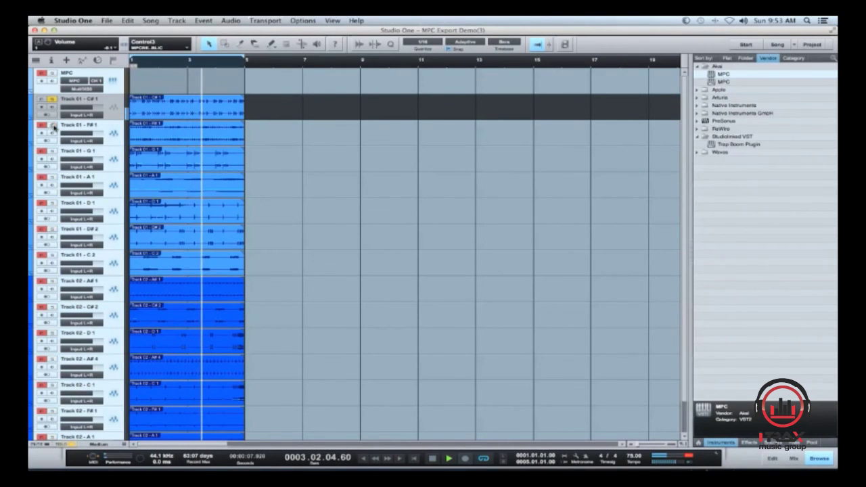
Add solos on Track 01's F# 1, G 1, A 1, D 1, C# 2 and C 2 tracks
{"action": "left_click", "coordinate": [86, 125]}
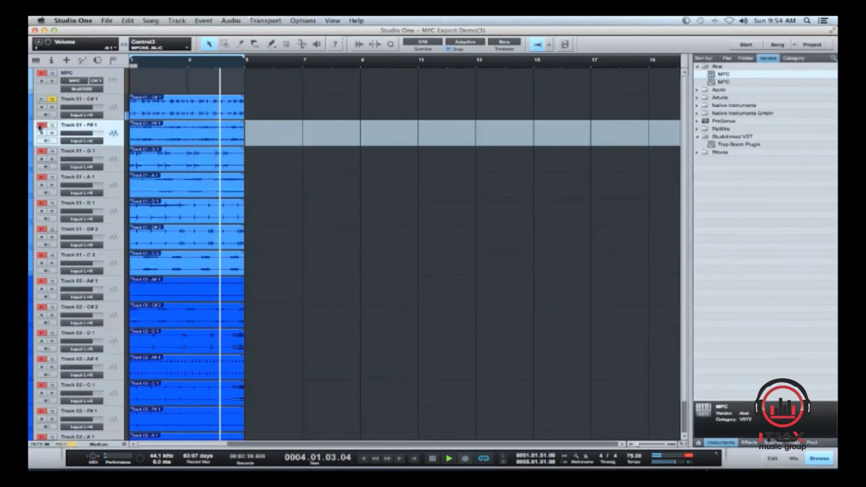
{"action": "left_click", "coordinate": [53, 125]}
{"action": "left_click", "coordinate": [53, 151]}
{"action": "left_click", "coordinate": [53, 178]}
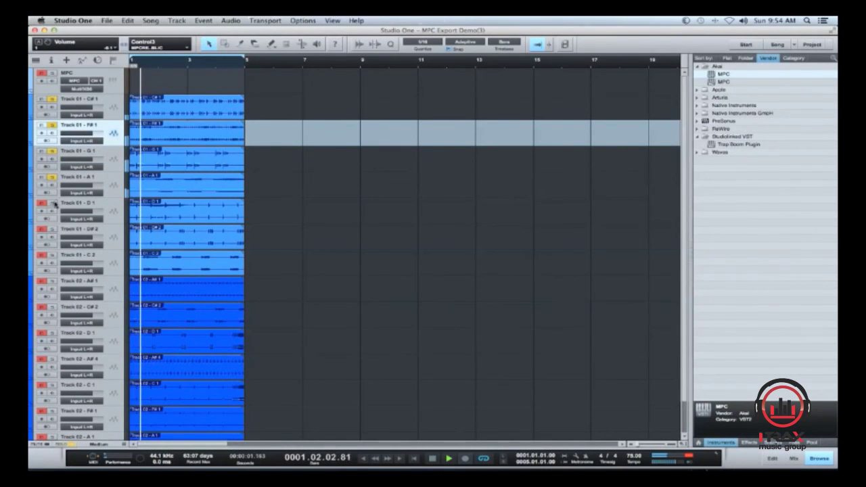
{"action": "left_click", "coordinate": [53, 203]}
{"action": "left_click", "coordinate": [53, 229]}
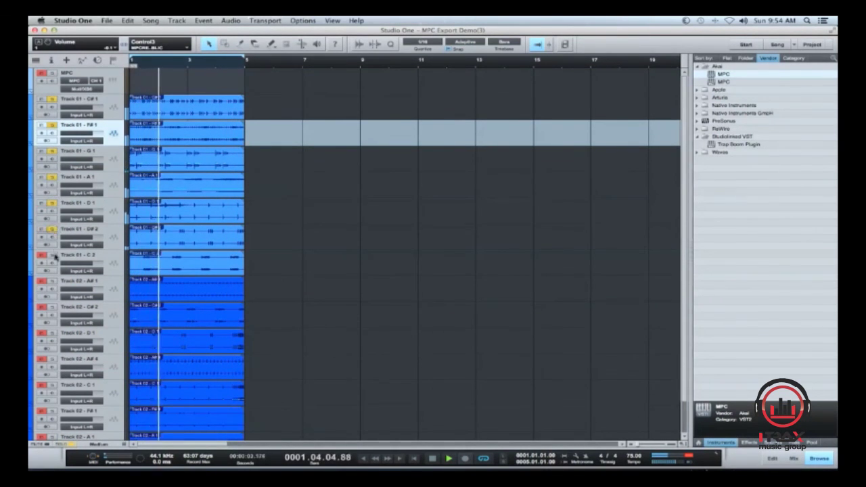
{"action": "left_click", "coordinate": [55, 256]}
Add solos on Track 02's A# 1, C# 2, D 1, A# 4, C 1, F# 1 and A 1 tracks
{"action": "left_click", "coordinate": [53, 282]}
{"action": "left_click", "coordinate": [53, 307]}
{"action": "left_click", "coordinate": [52, 333]}
{"action": "left_click", "coordinate": [52, 360]}
{"action": "left_click", "coordinate": [53, 385]}
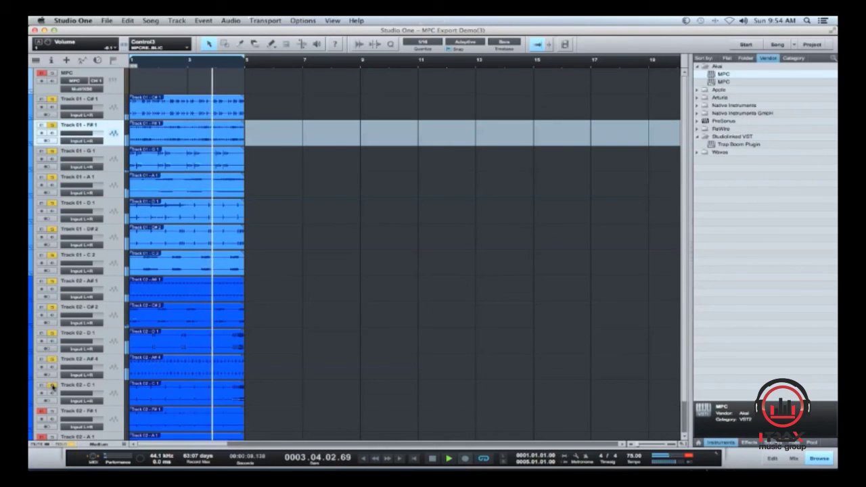
{"action": "left_click", "coordinate": [53, 411]}
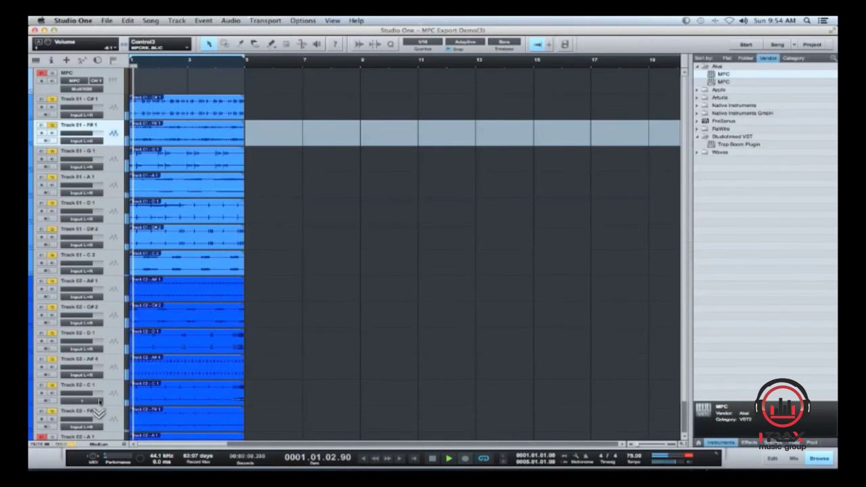
{"action": "scroll", "coordinate": [101, 406], "scroll_direction": "down", "scroll_amount": 1}
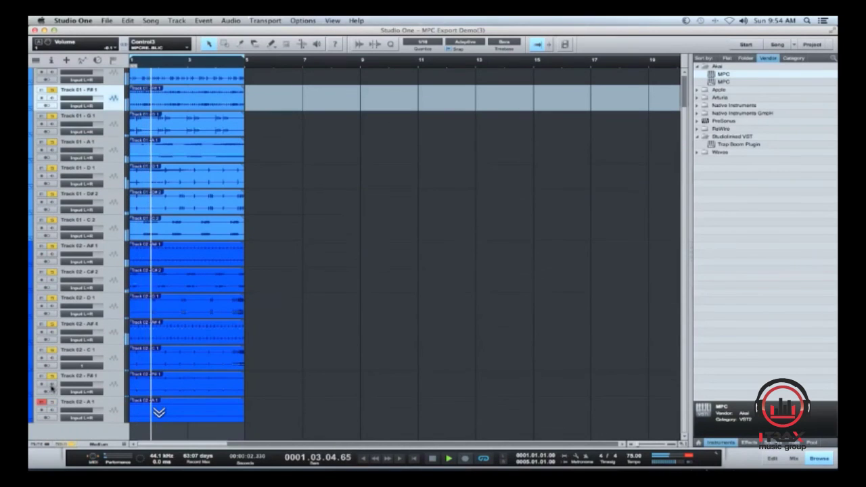
{"action": "left_click", "coordinate": [51, 403]}
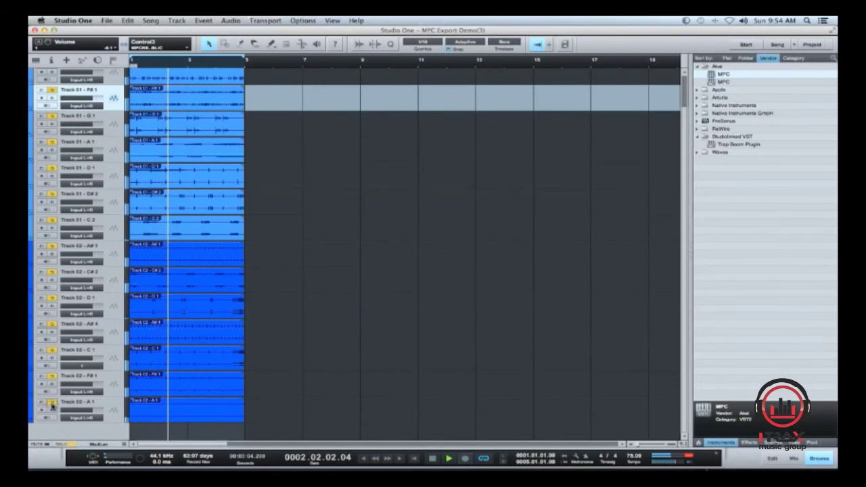
Clear all solos to hear the full mix, then stop playback
{"action": "left_click", "coordinate": [52, 405]}
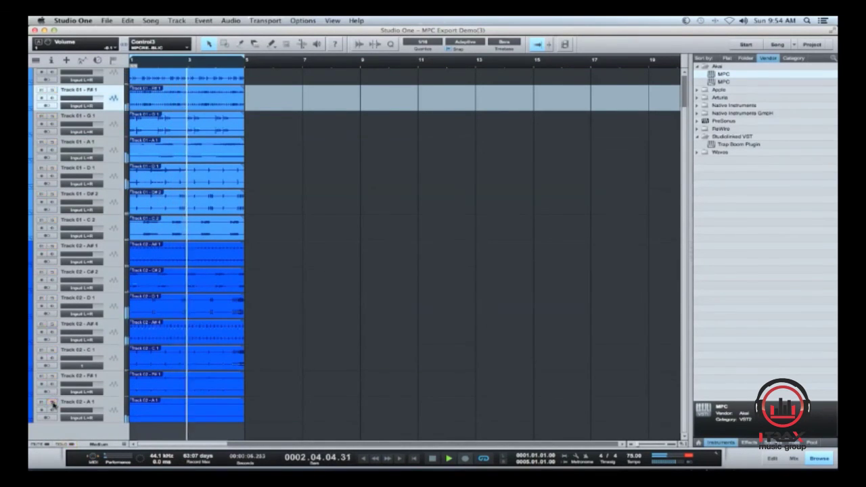
{"action": "scroll", "coordinate": [274, 268], "scroll_direction": "up", "scroll_amount": 1}
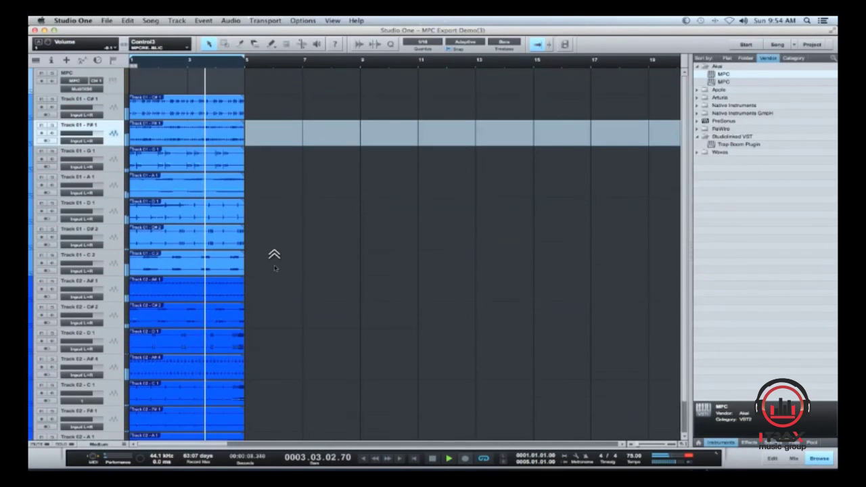
{"action": "key", "text": "space"}
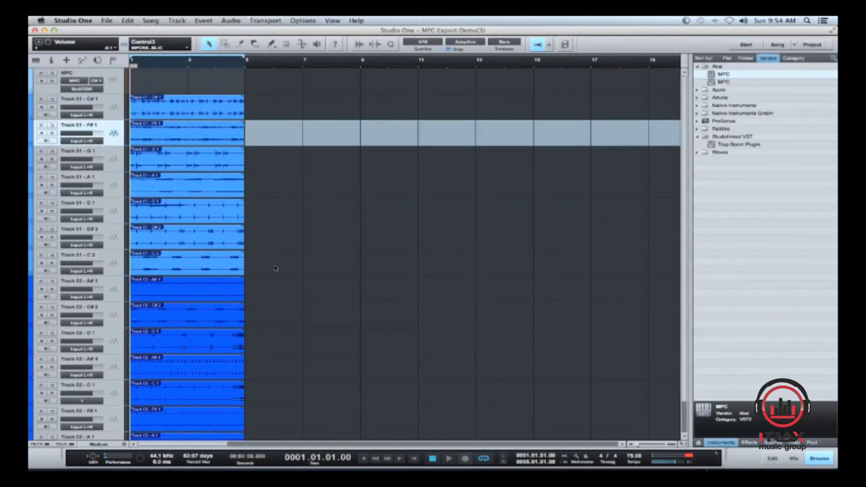